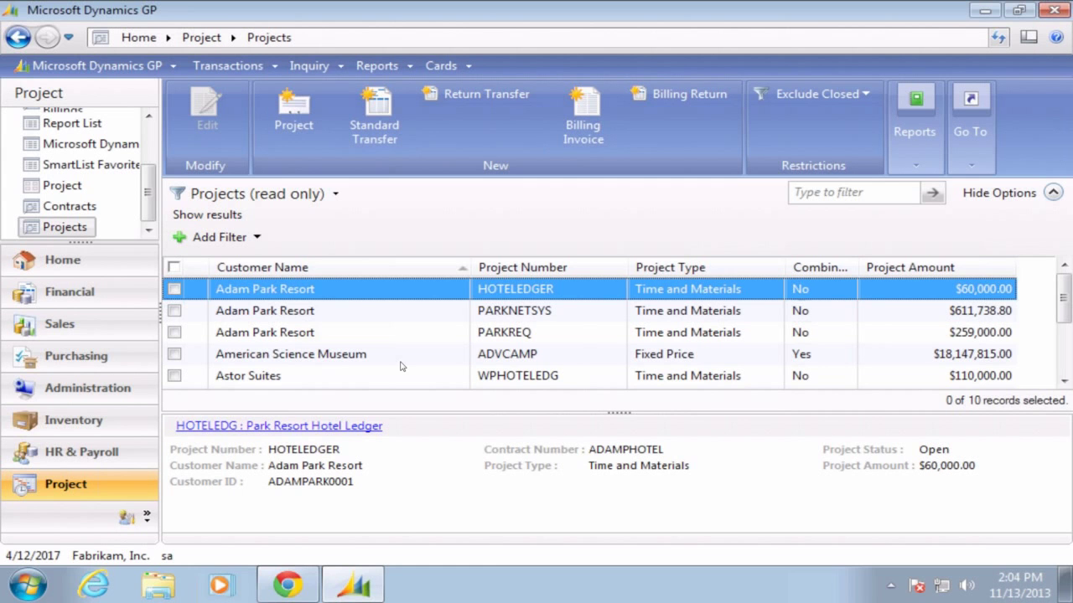
# Bring up Journyx in Chrome and open Tool Settings from the sitemap's Tools menu
pyautogui.click(279, 584)
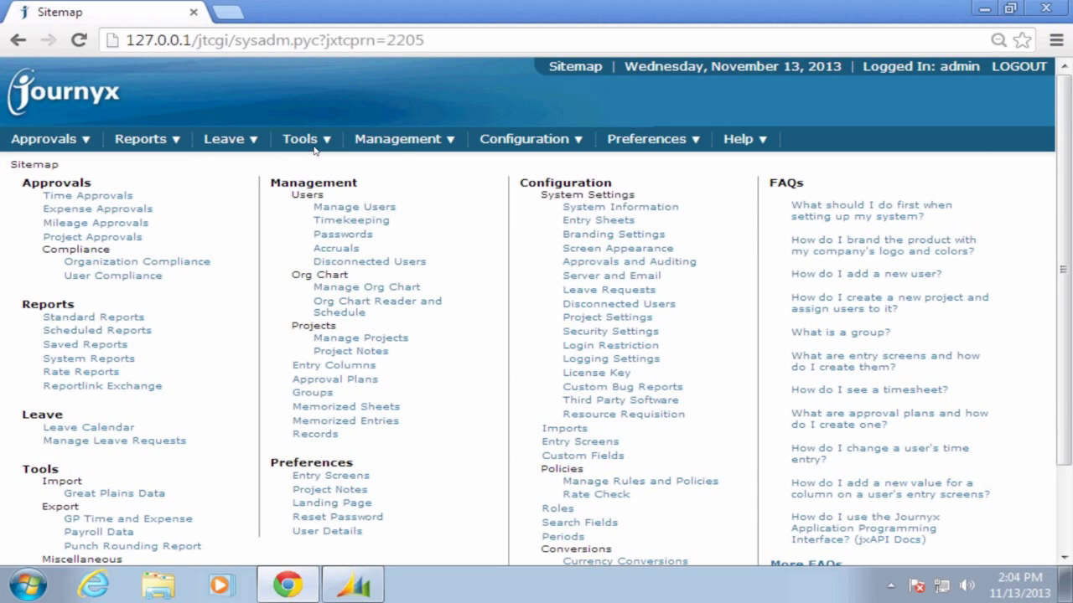
pyautogui.moveTo(315, 146)
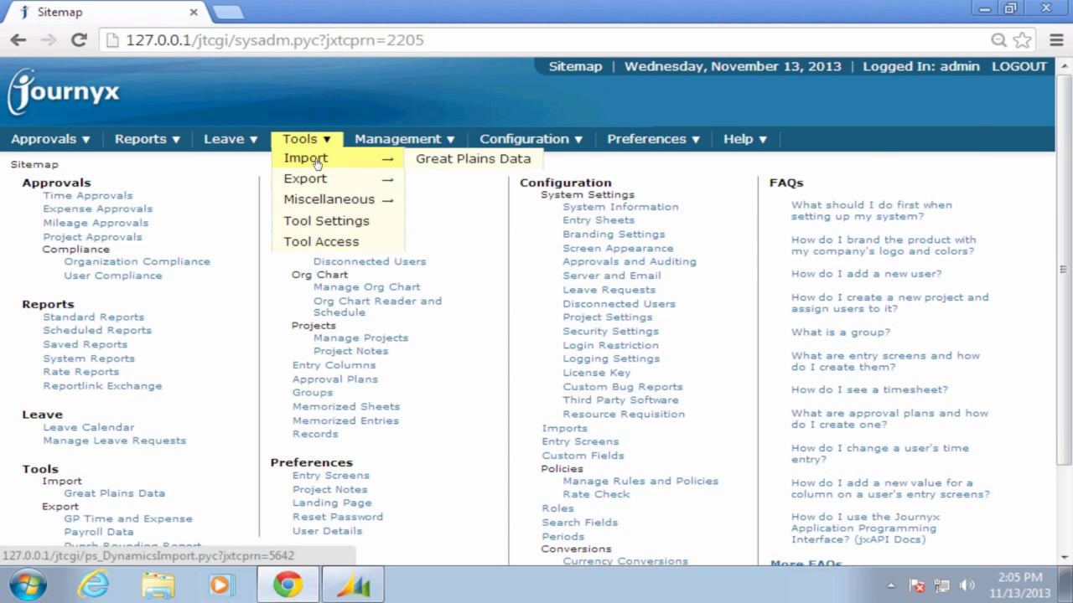
pyautogui.click(319, 222)
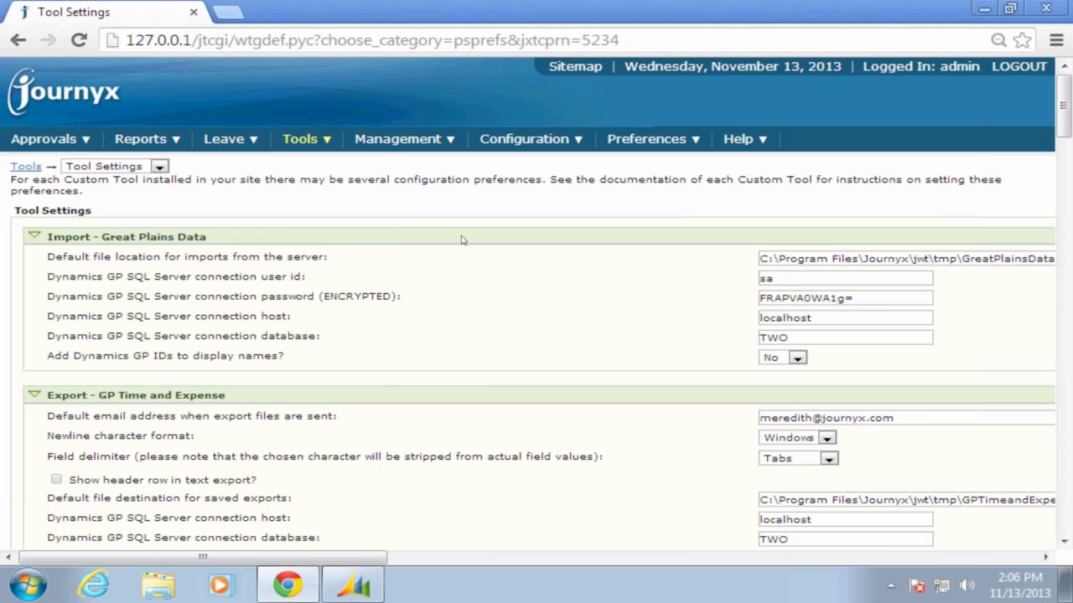
# Preview 'Import data from Dynamics Great Plains database' to list missing-login and pay-group errors
pyautogui.click(315, 158)
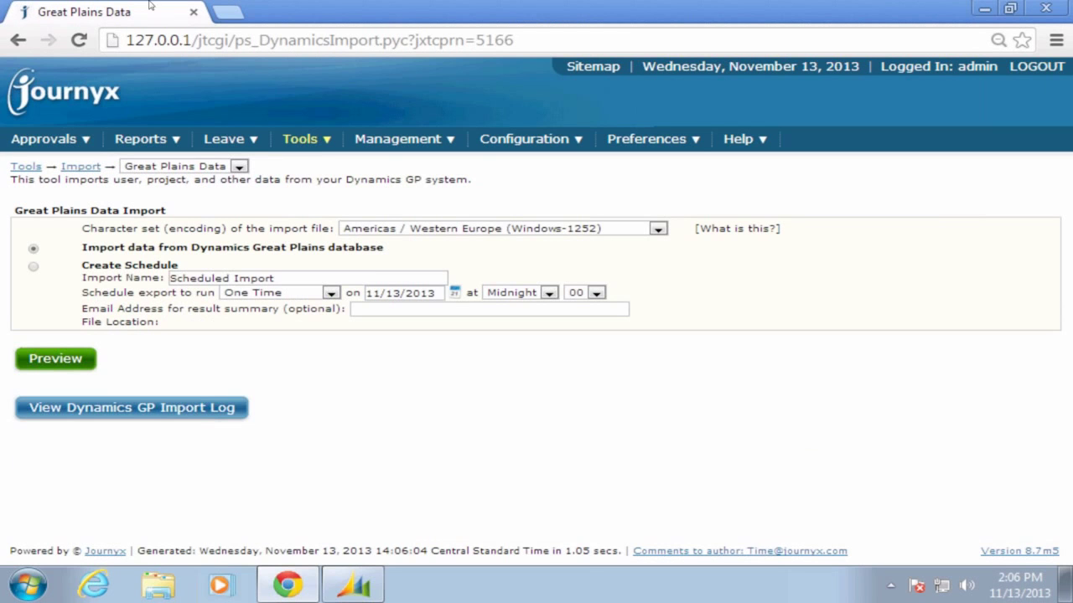
pyautogui.click(76, 366)
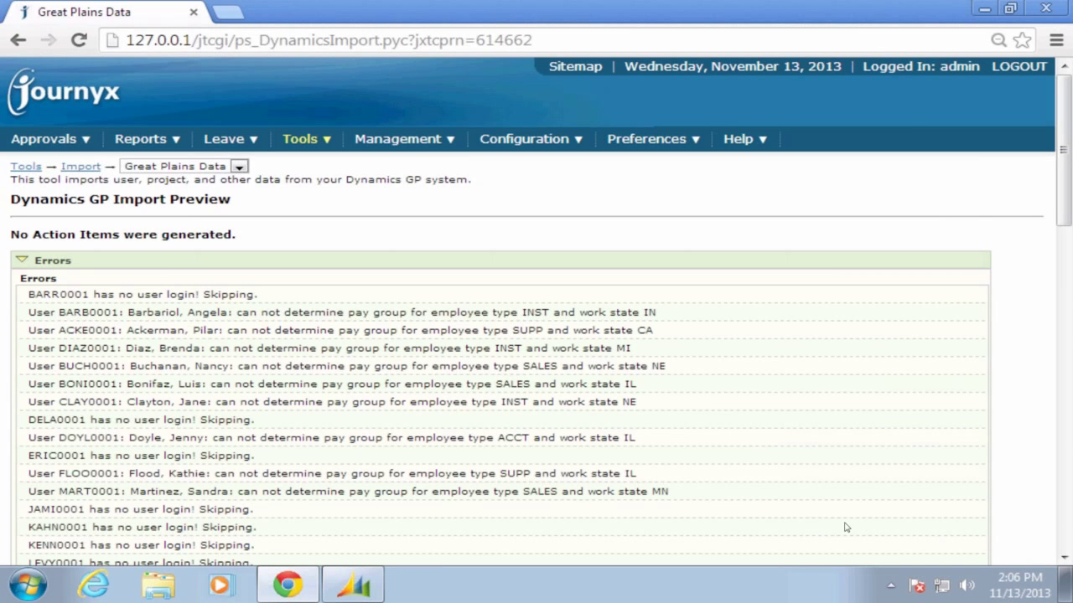
pyautogui.click(1063, 557)
pyautogui.click(1063, 558)
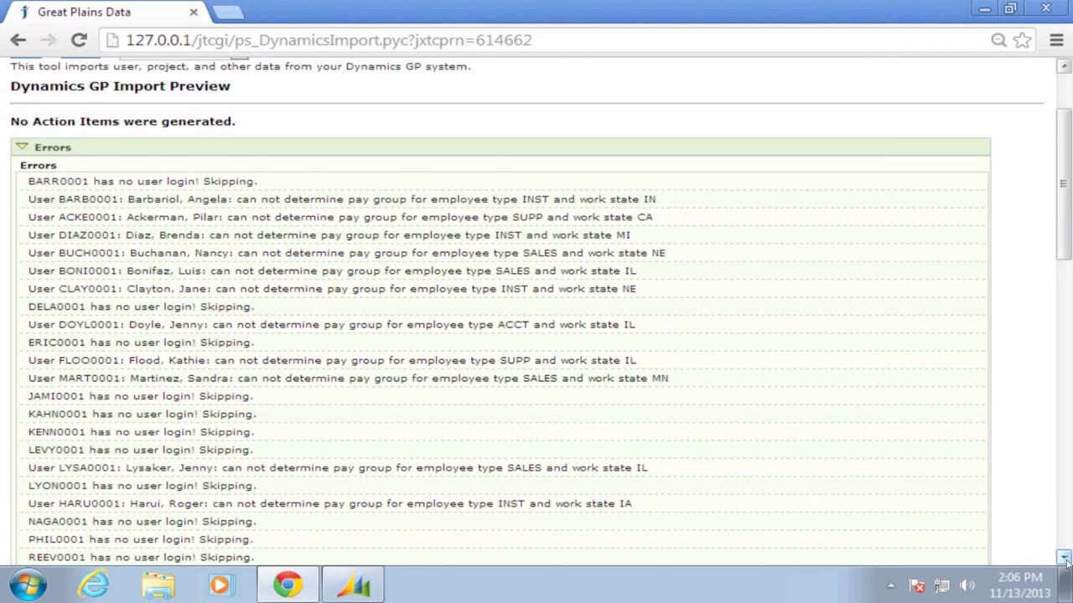
pyautogui.click(1063, 557)
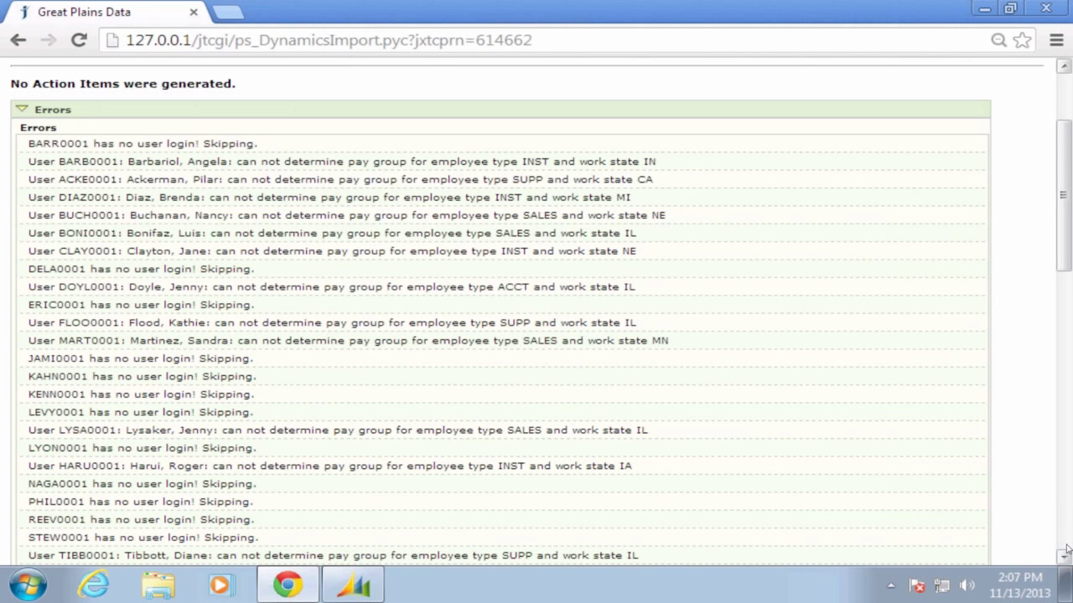
pyautogui.scroll(-12, 1067, 549)
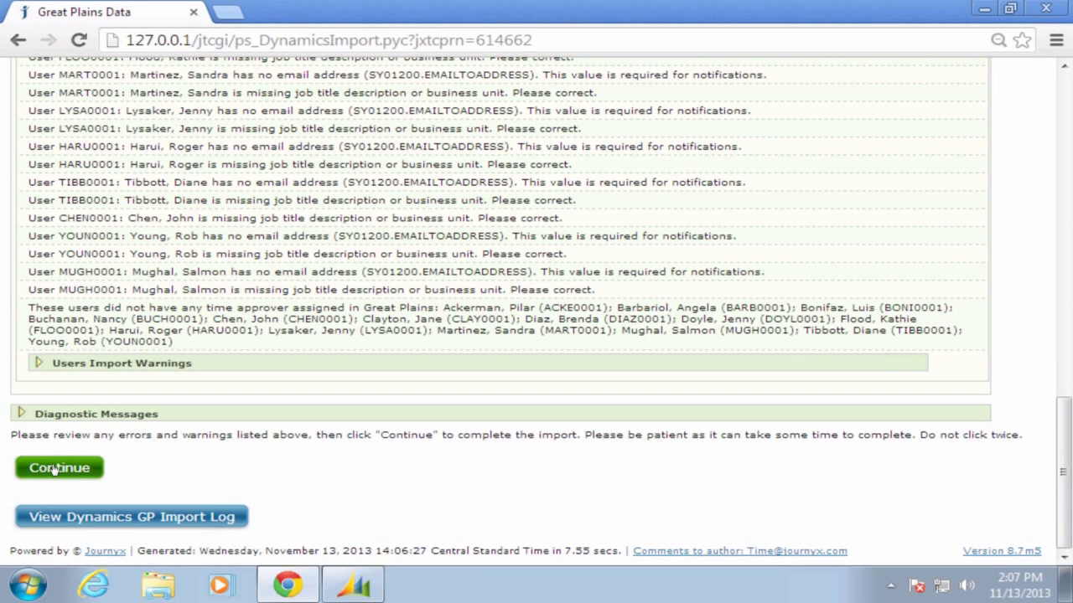
pyautogui.click(55, 470)
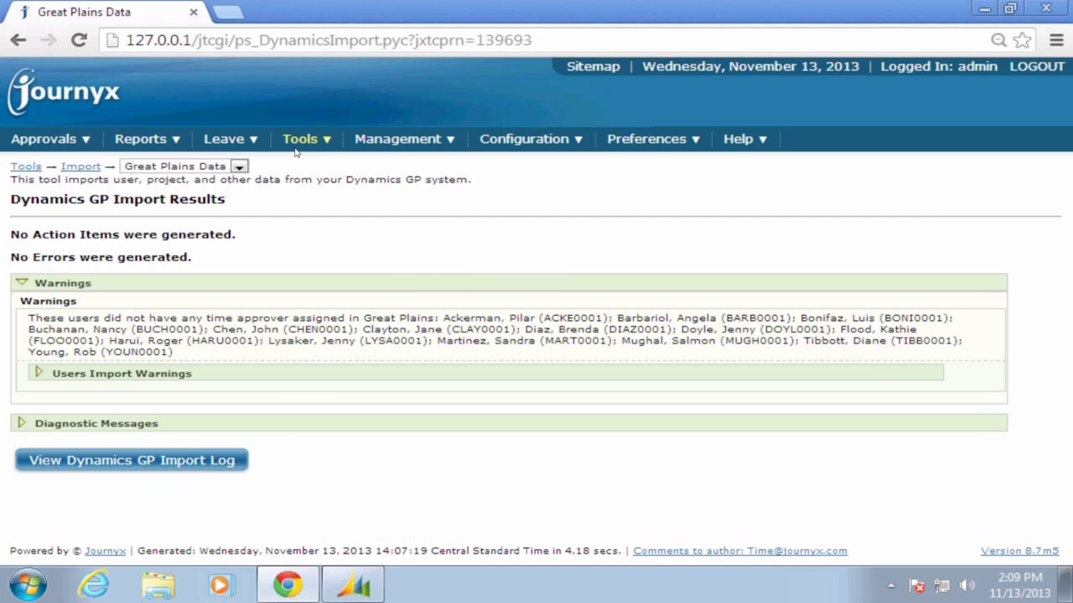
# Go to Management > Groups > Manage Groups to list the 33 groups
pyautogui.moveTo(365, 151)
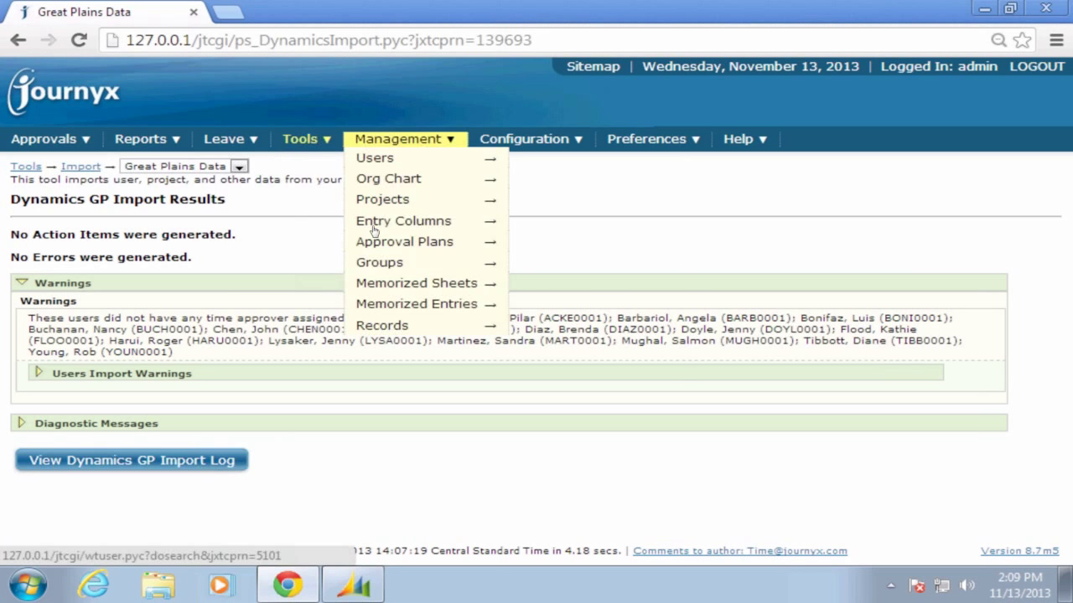
pyautogui.moveTo(376, 264)
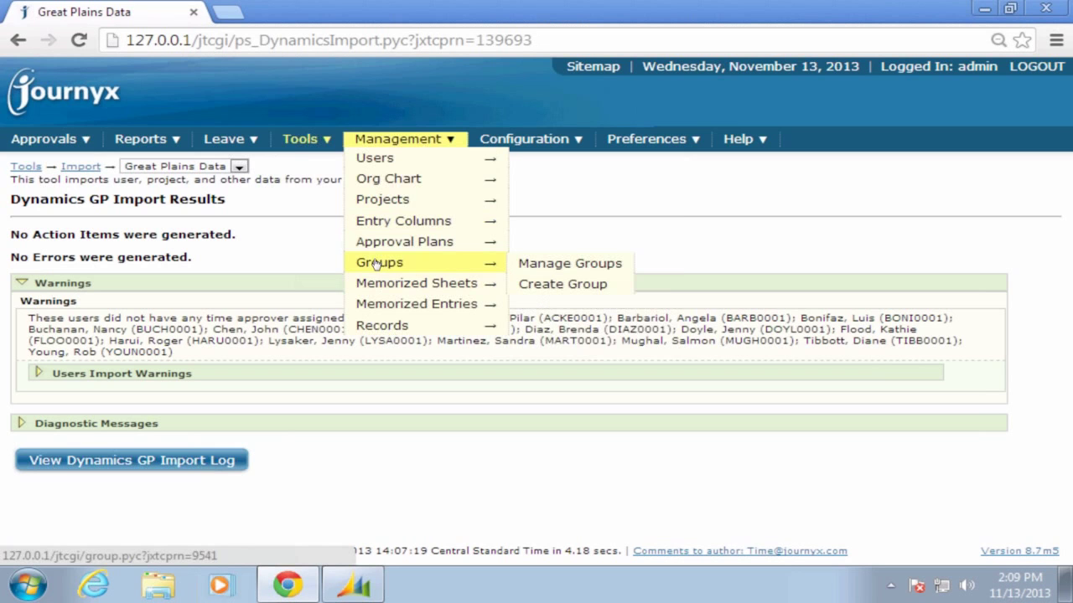
pyautogui.click(376, 263)
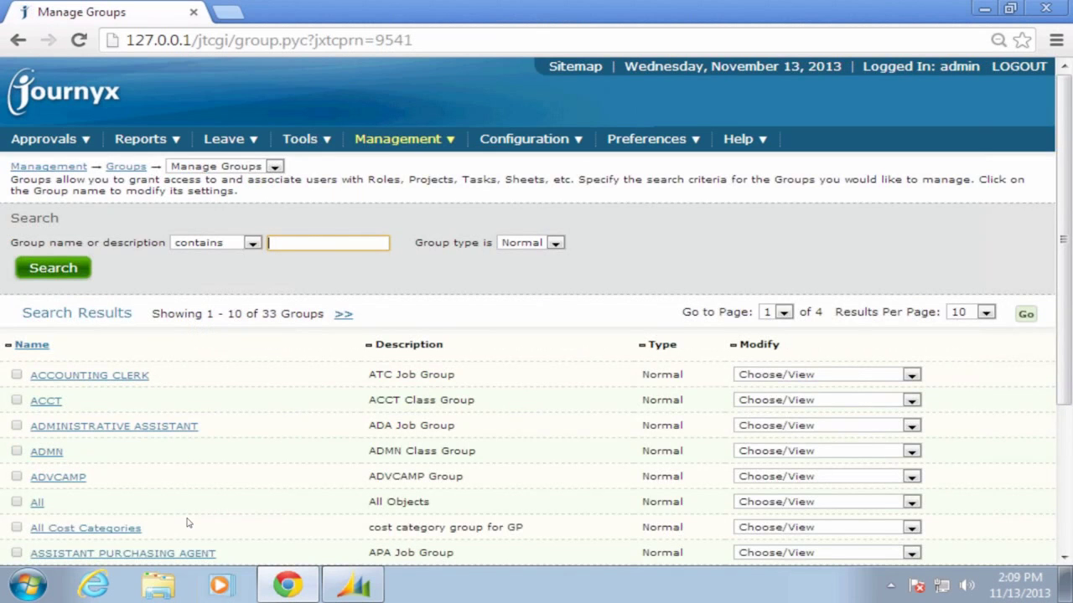
# Add the first available user to All Cost Categories, save the group, and log out
pyautogui.click(74, 531)
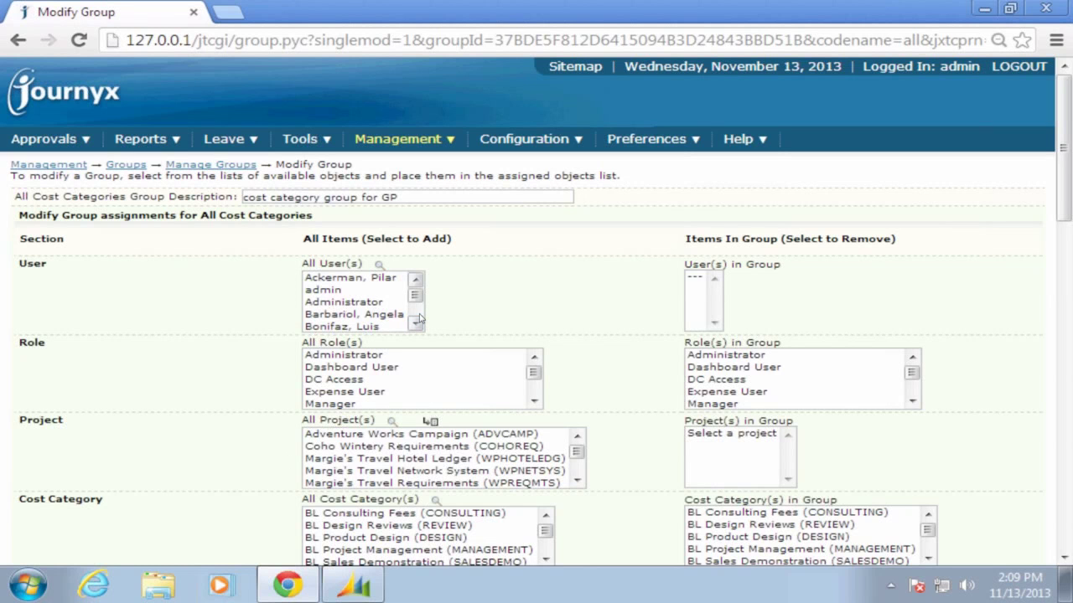
pyautogui.click(370, 282)
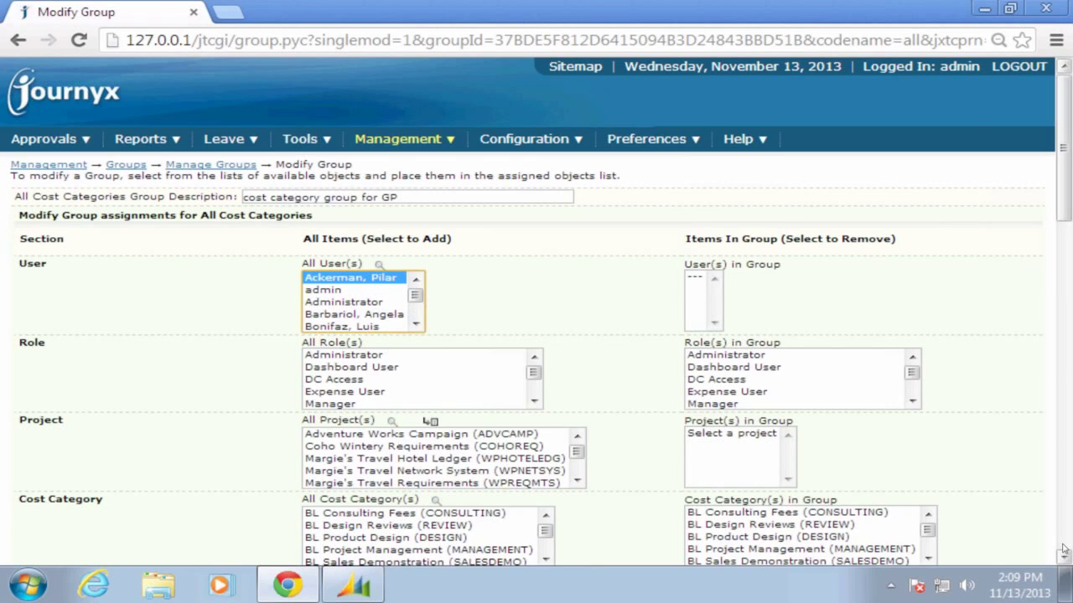
pyautogui.scroll(-15, 1064, 549)
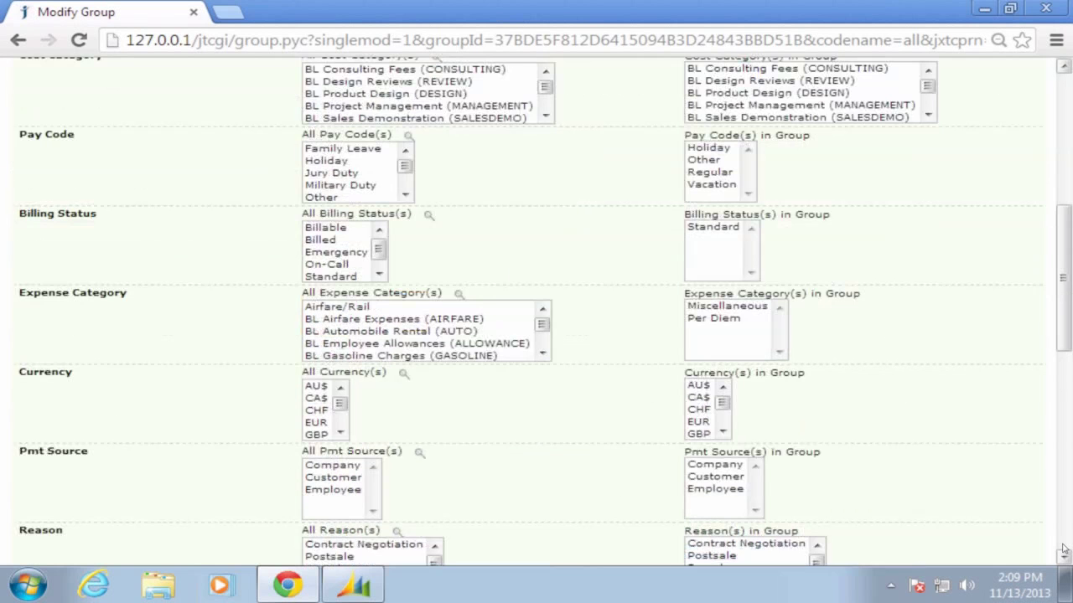
pyautogui.click(48, 500)
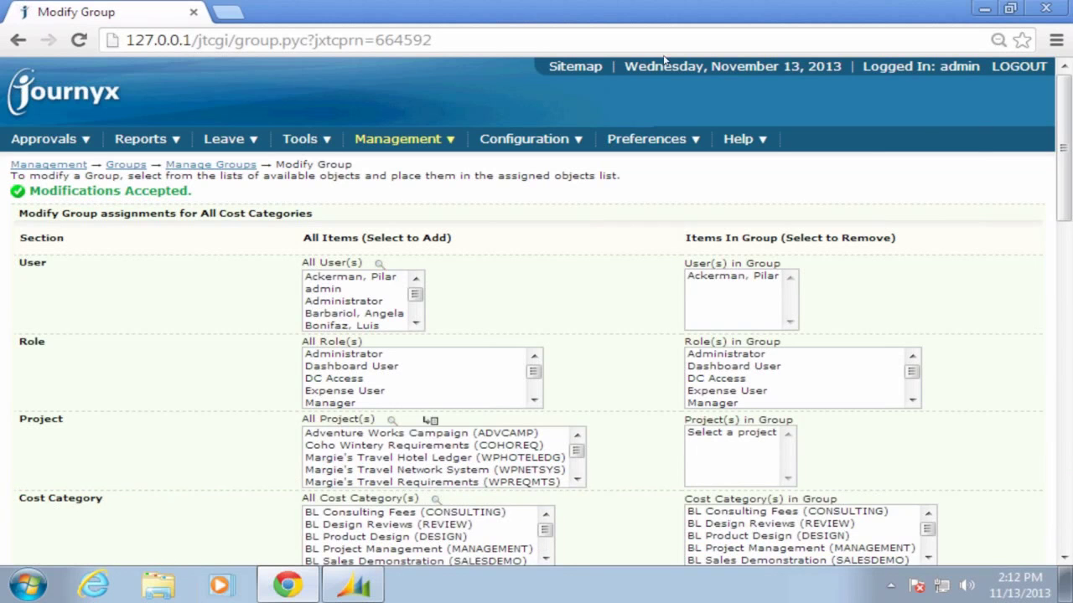
pyautogui.click(1030, 69)
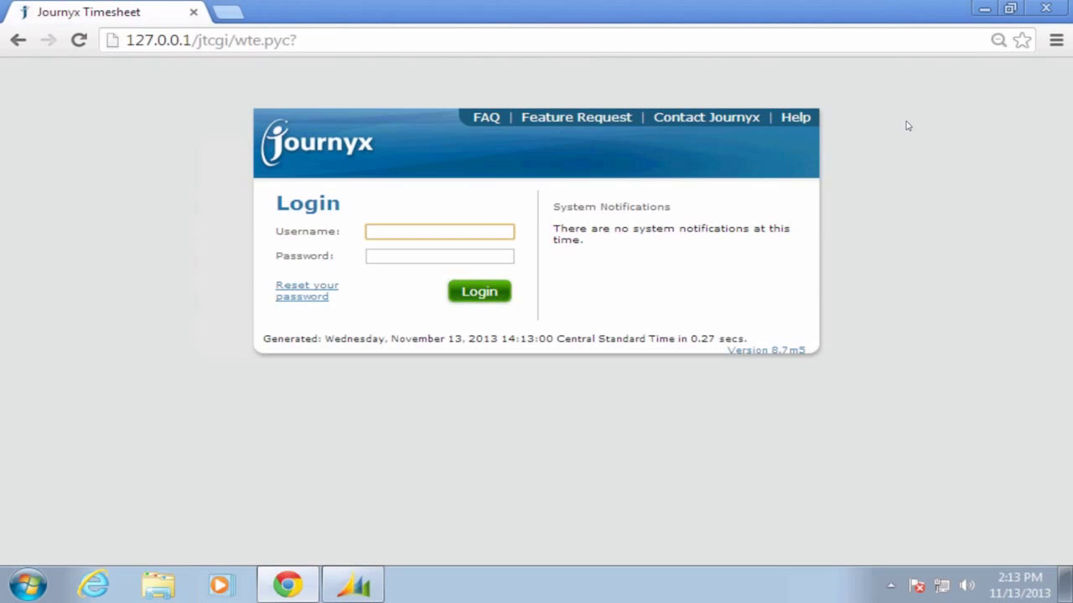
# Log in to Journyx with the employee's username and password
pyautogui.press('Tab')
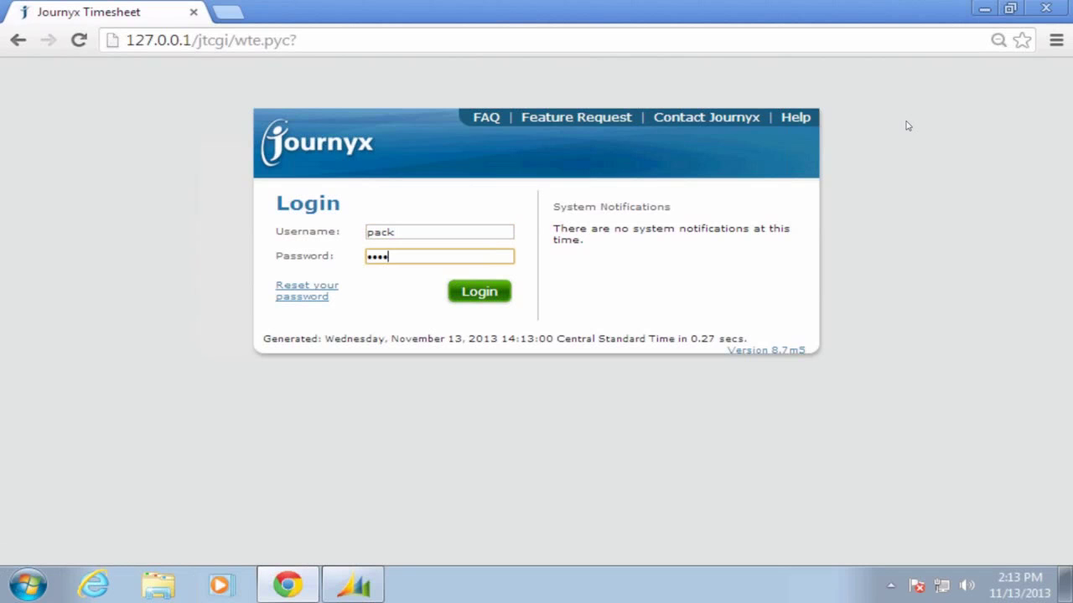
pyautogui.press('Return')
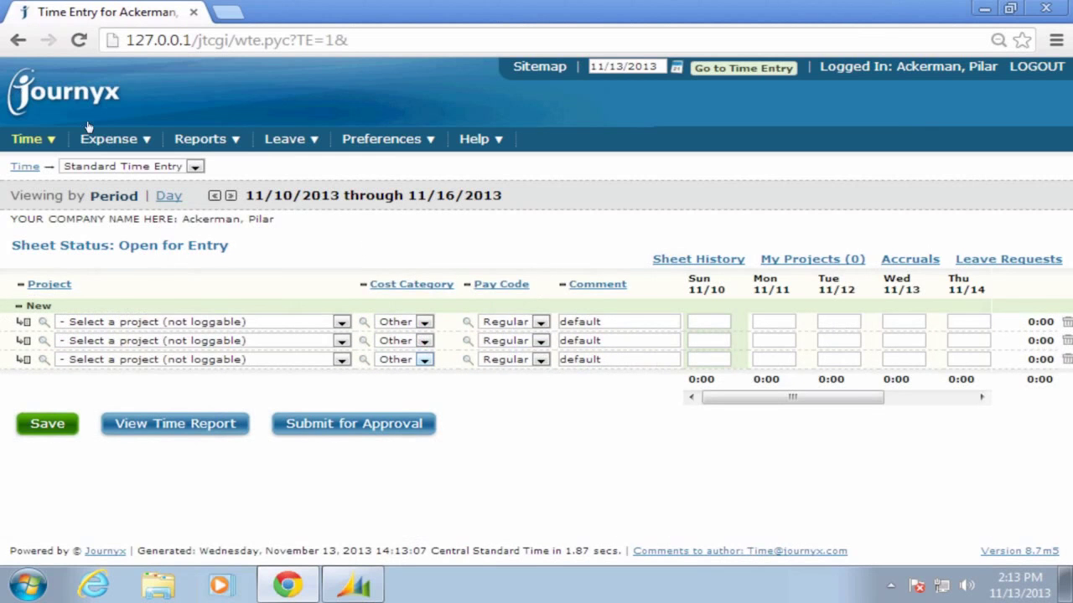
# Review the first row's Project, Cost Category (Other) and Pay Code (Regular) choices on the 11/10–11/16 timesheet
pyautogui.moveTo(130, 144)
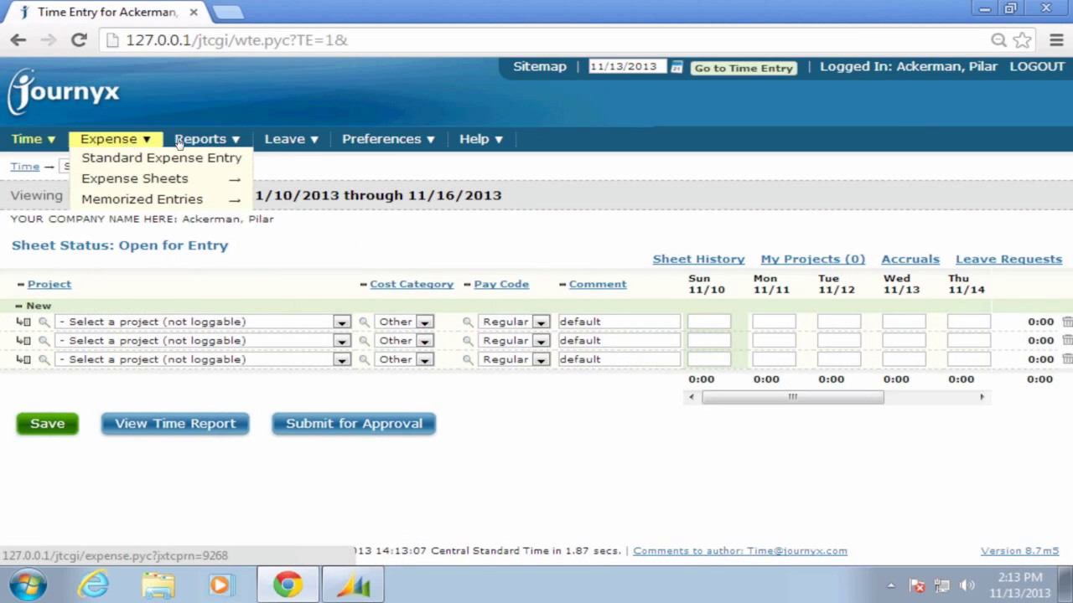
pyautogui.moveTo(287, 143)
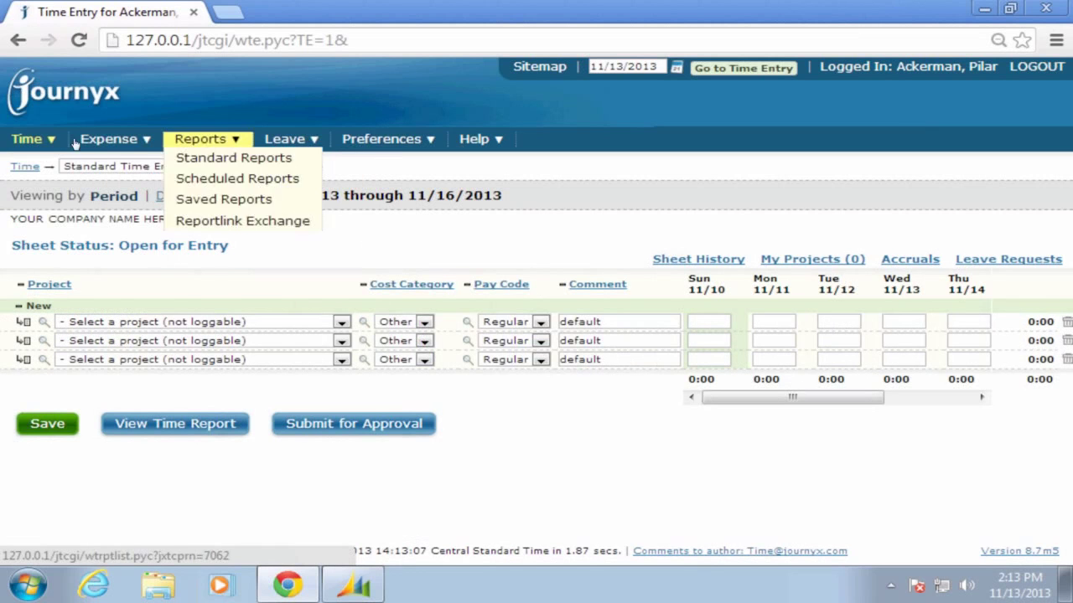
pyautogui.moveTo(394, 149)
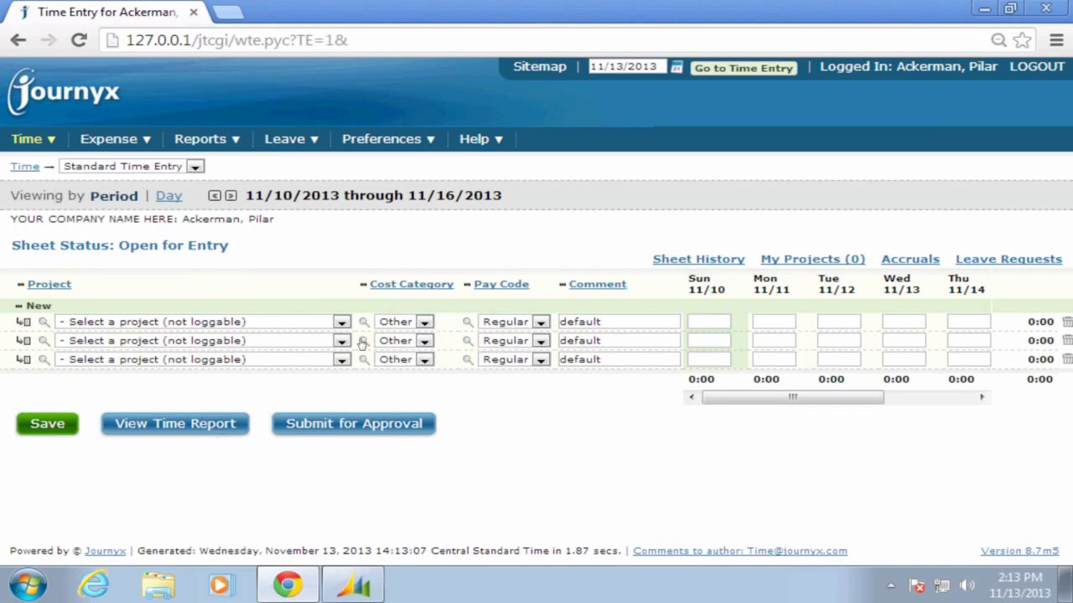
pyautogui.click(342, 324)
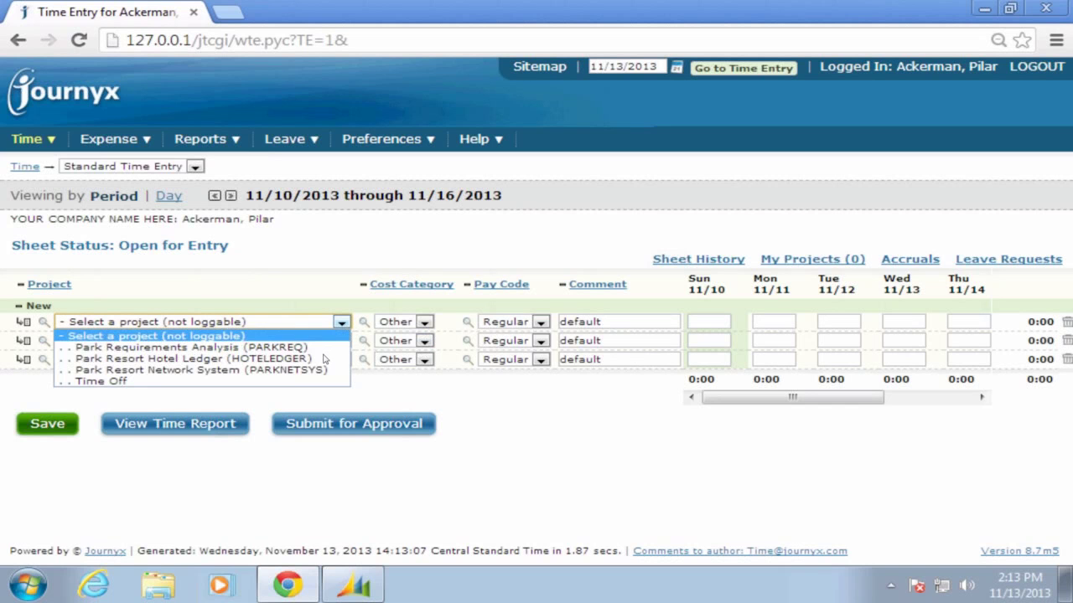
pyautogui.click(326, 307)
pyautogui.click(426, 323)
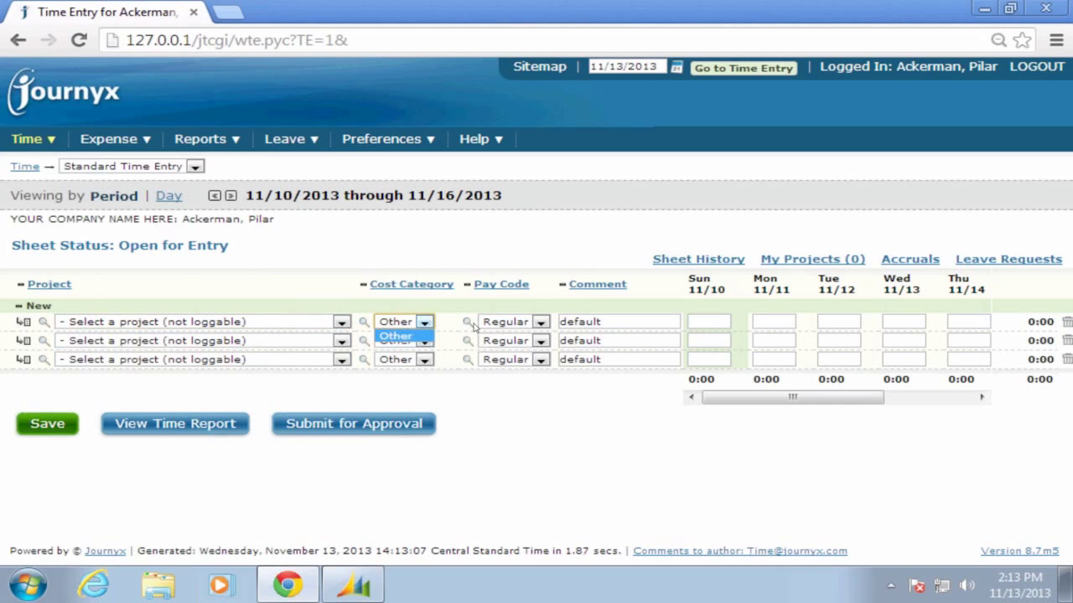
pyautogui.click(476, 325)
pyautogui.click(541, 322)
pyautogui.click(542, 322)
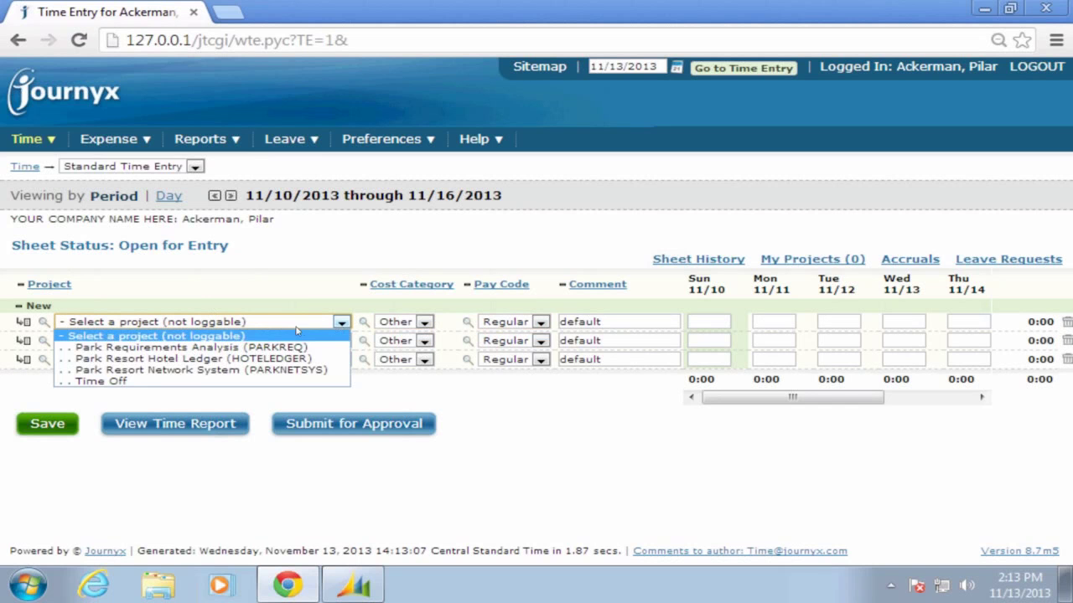
# Set row 1 to Park Resort Hotel Ledger, BL Design Reviews (REVIEW), with 8 hours on Mon 11/11
pyautogui.click(293, 360)
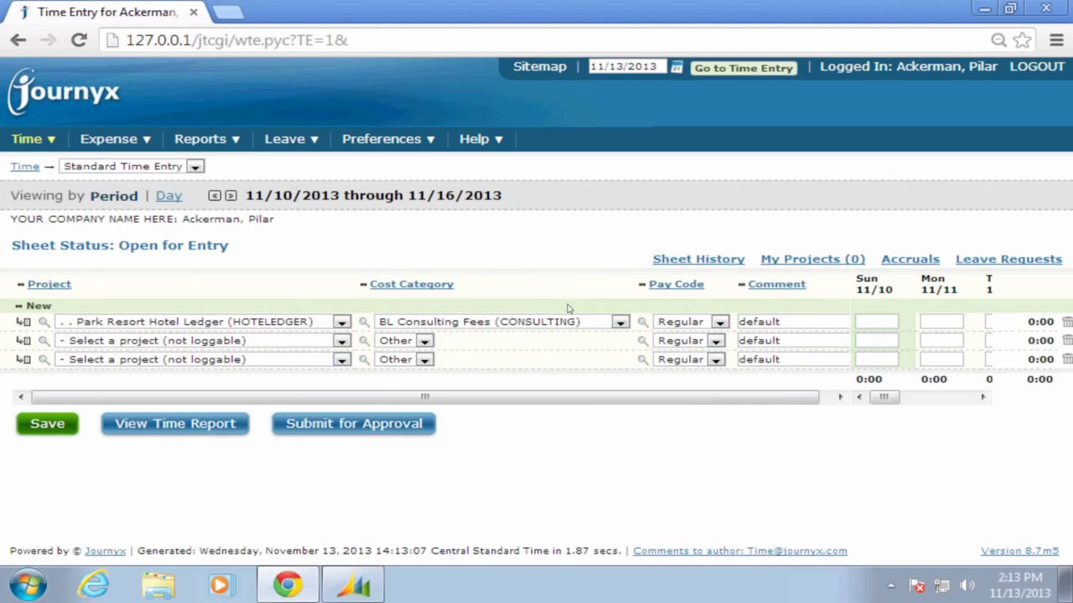
pyautogui.click(620, 324)
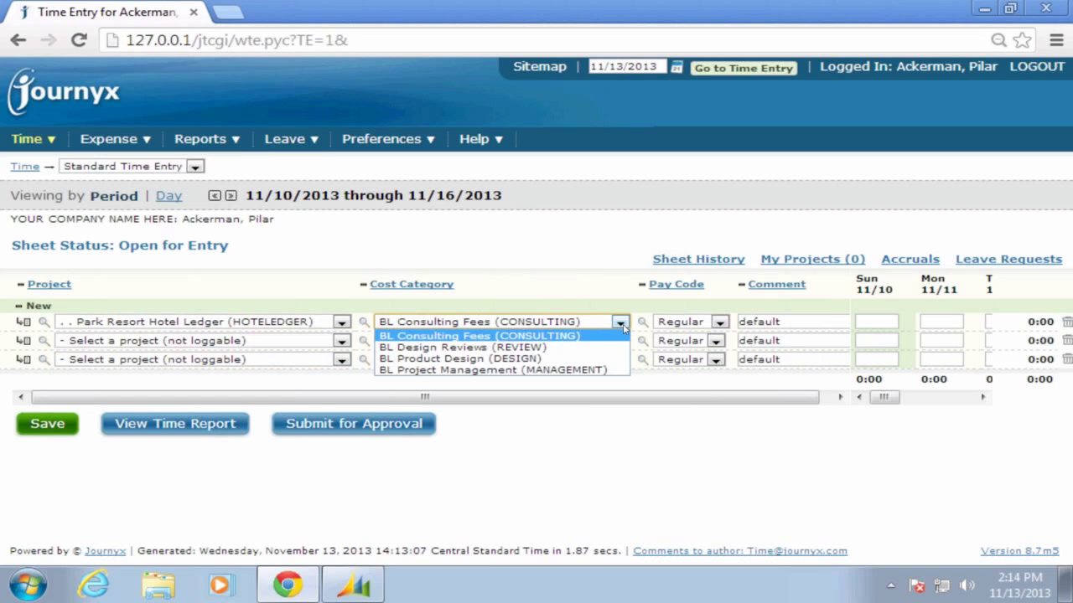
pyautogui.click(620, 324)
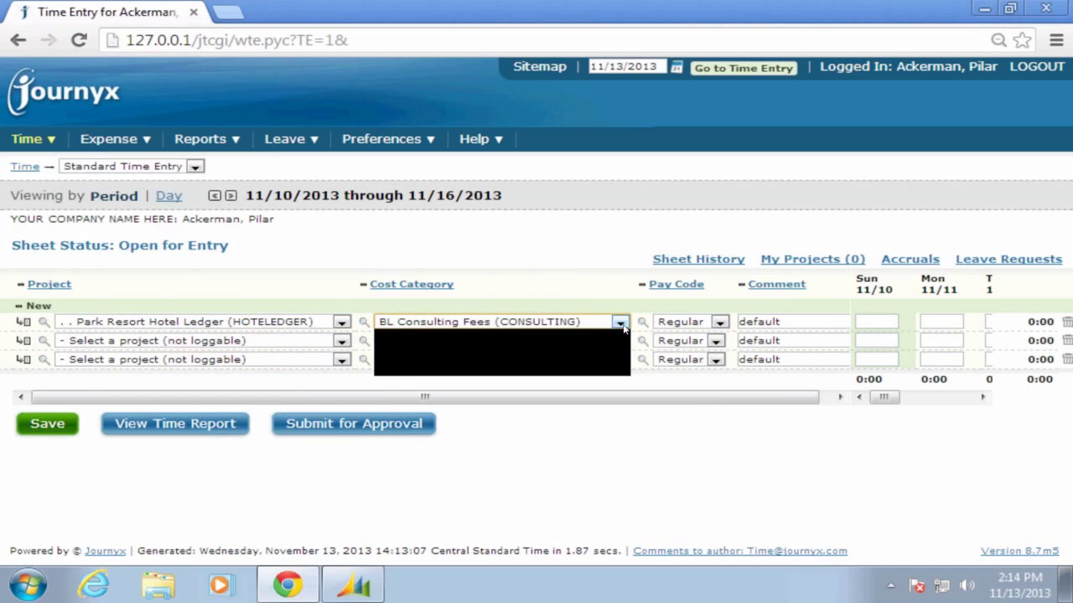
pyautogui.click(620, 324)
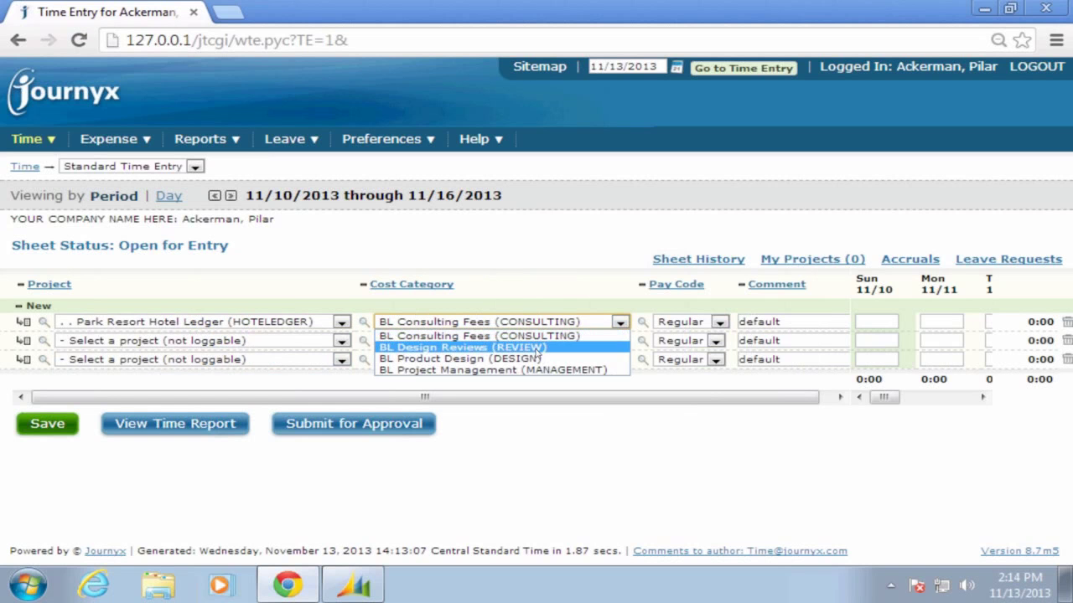
pyautogui.click(563, 350)
pyautogui.click(719, 324)
pyautogui.click(939, 323)
pyautogui.write('8')
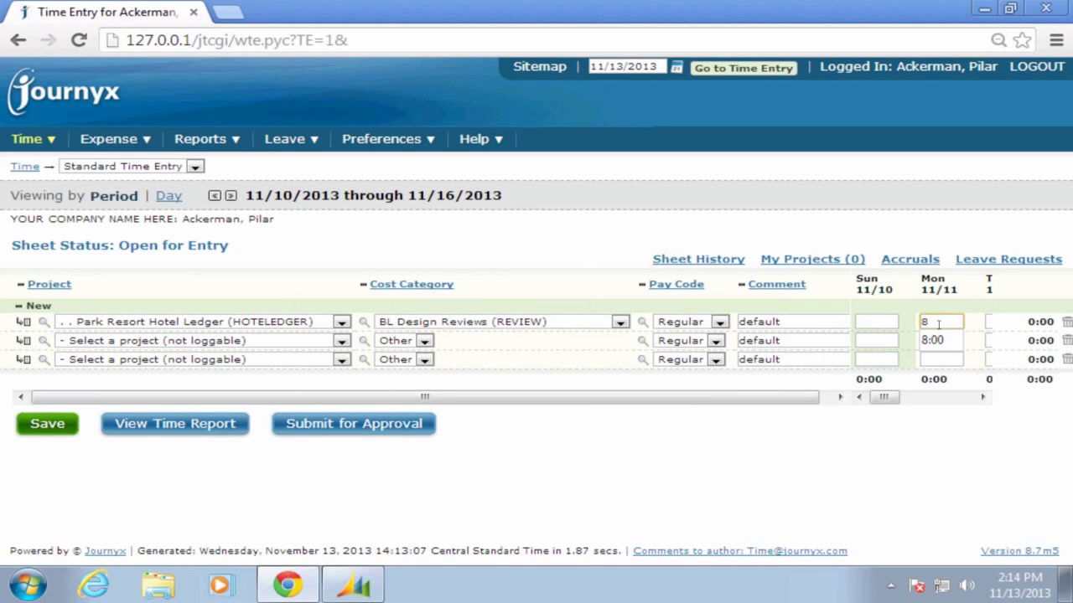
# Submit the 8-hour timesheet for approval and confirm; it is rejected for under 40 hours
pyautogui.click(305, 432)
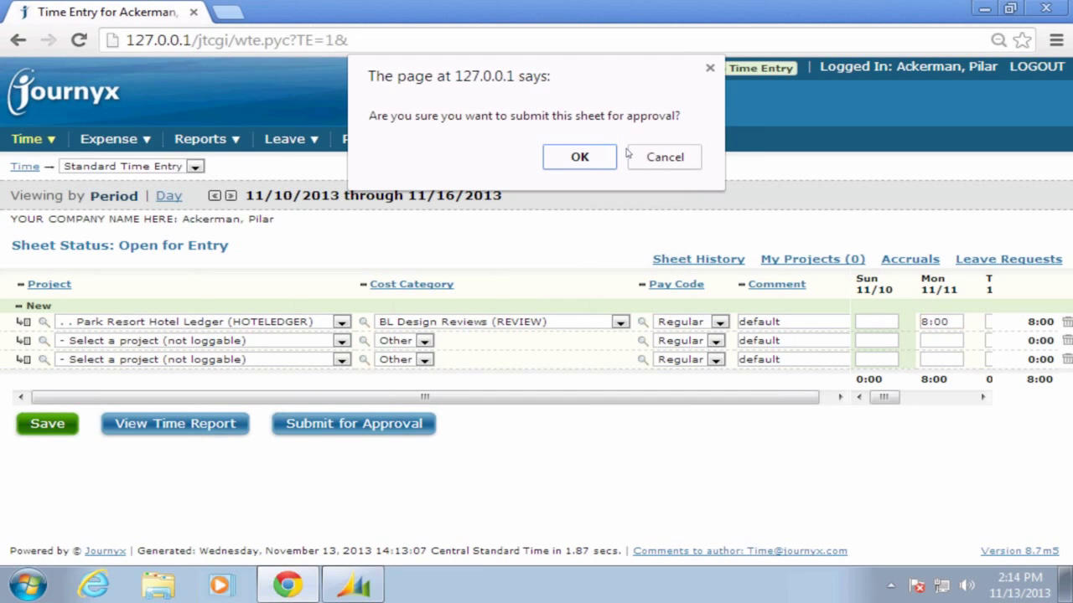
pyautogui.click(592, 155)
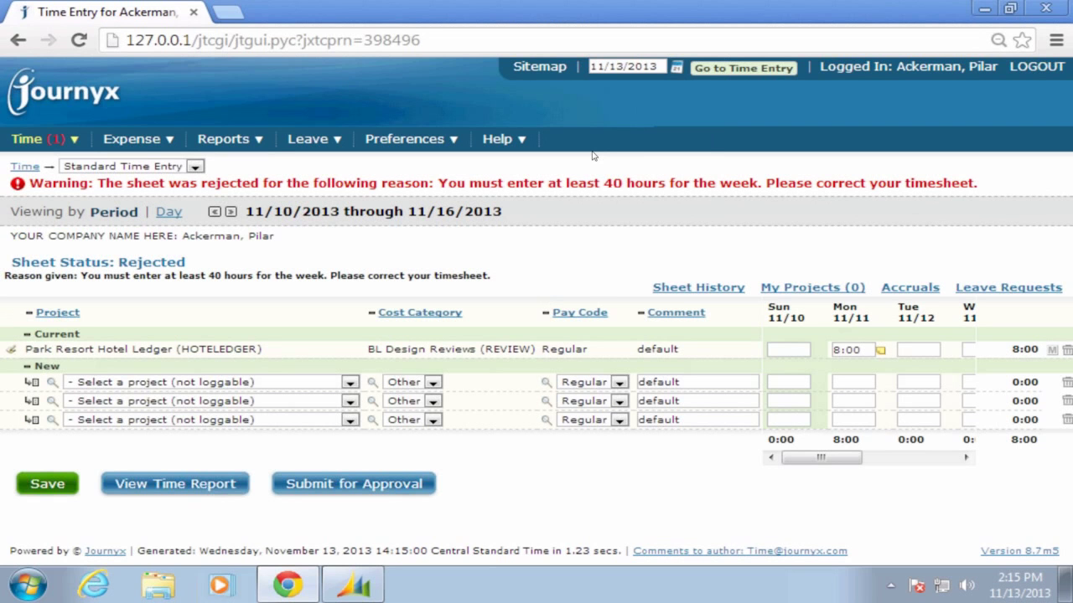
# Enter 8 hours each for Tue–Fri to total 40, then resubmit the timesheet for approval
pyautogui.click(928, 352)
pyautogui.write('8')
pyautogui.press('Tab')
pyautogui.write('8')
pyautogui.press('Tab')
pyautogui.write('8')
pyautogui.press('Tab')
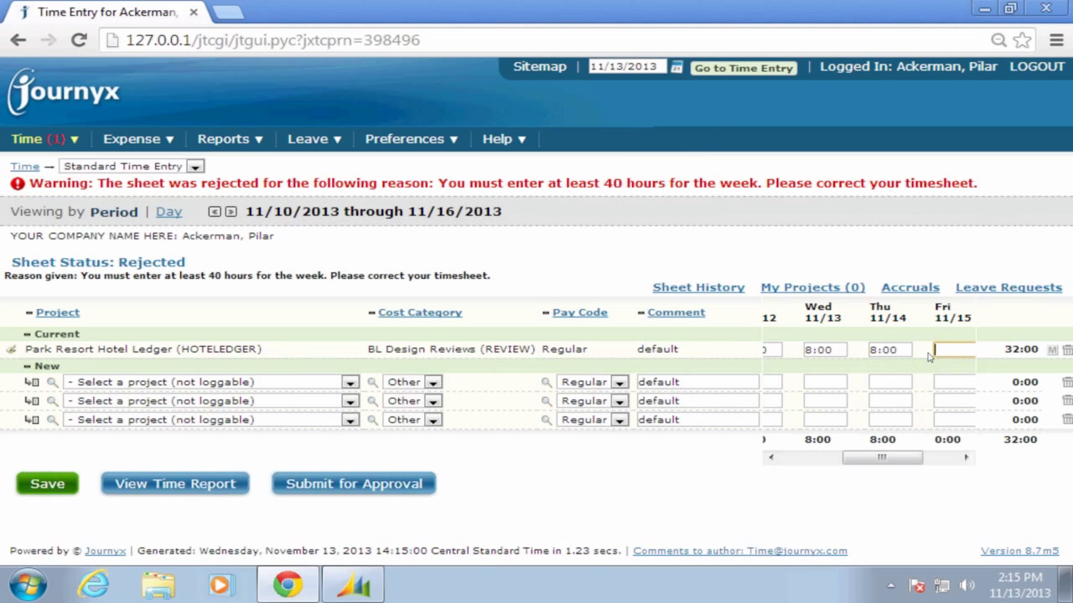
pyautogui.write('8')
pyautogui.click(385, 492)
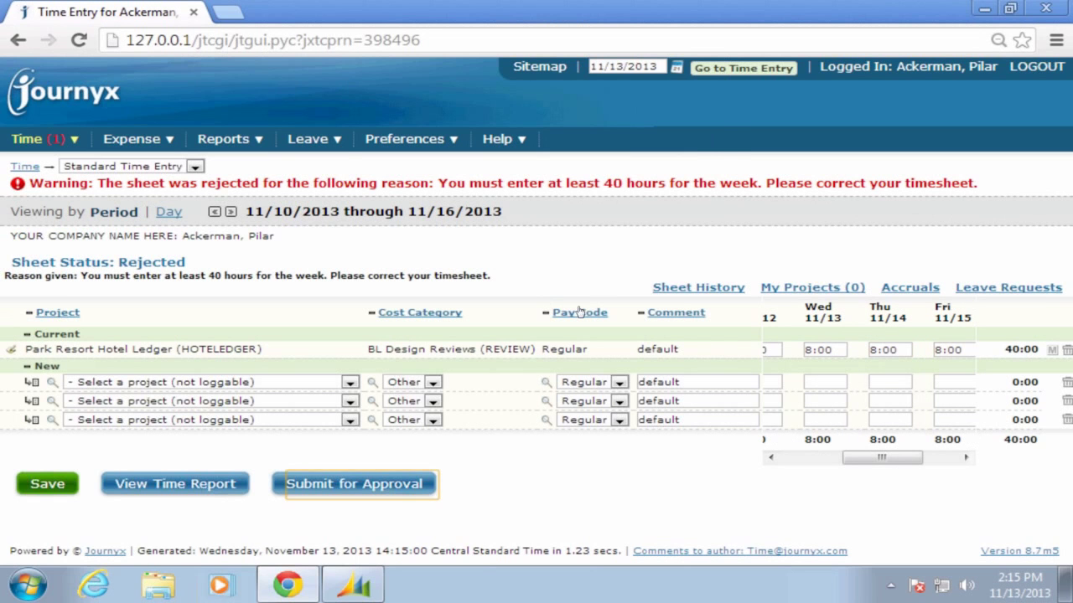
pyautogui.click(578, 158)
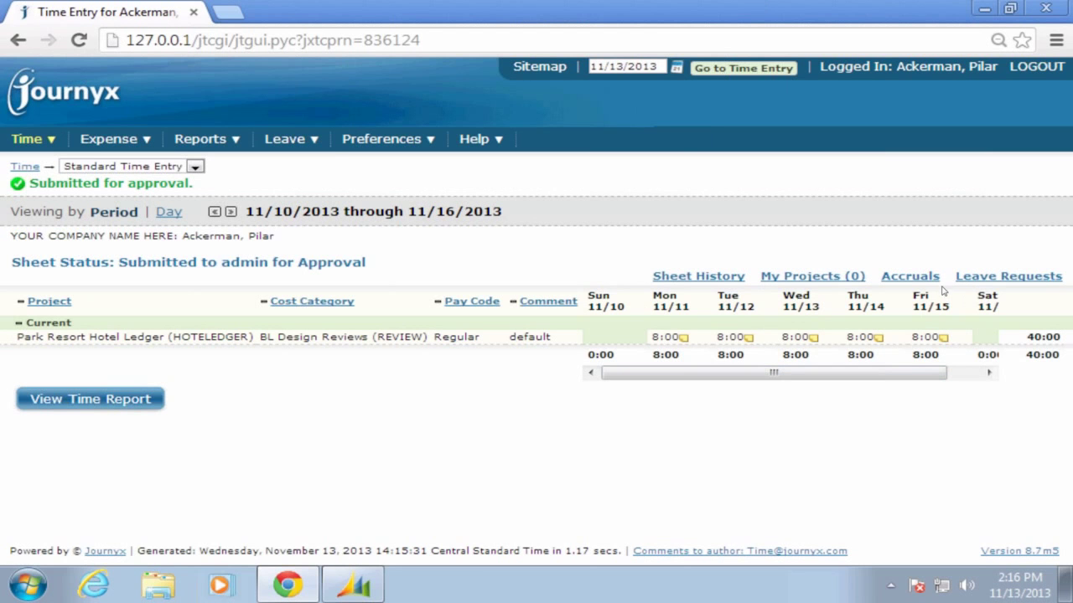
# Open the November 2013 Leave My Calendar via the Leave Requests link
pyautogui.moveTo(922, 279)
pyautogui.click(993, 279)
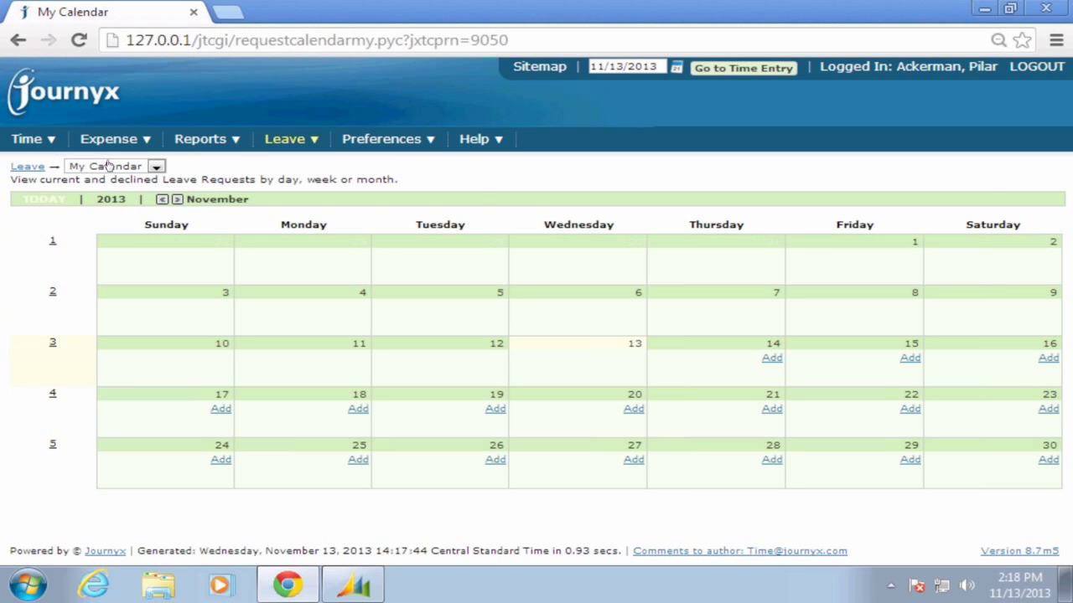
pyautogui.moveTo(115, 142)
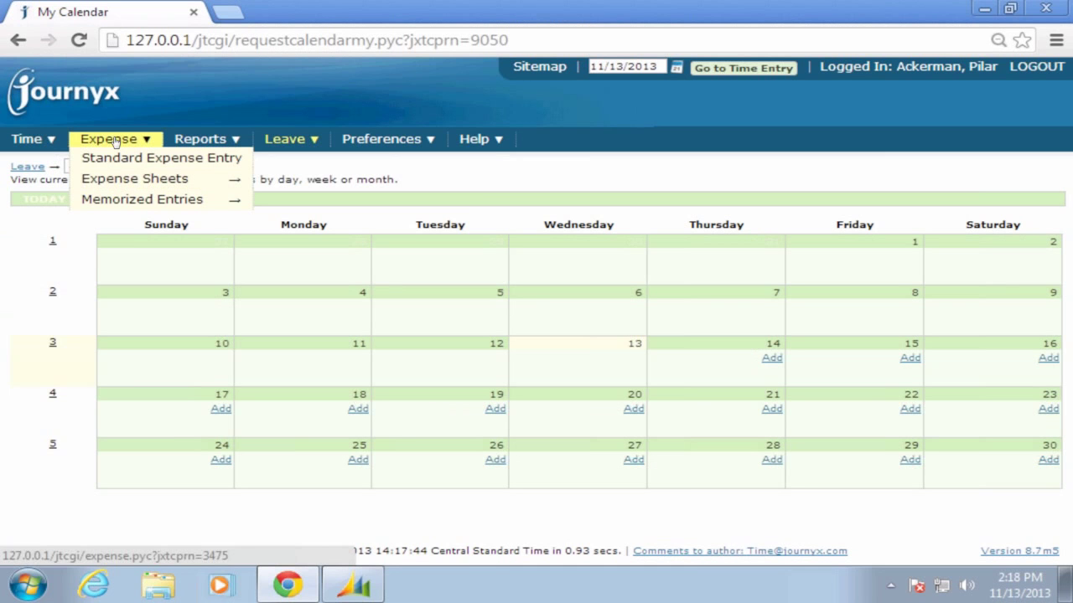
# Choose Expense > Standard Expense Entry for the 11/10–11/16/2013 week
pyautogui.click(114, 142)
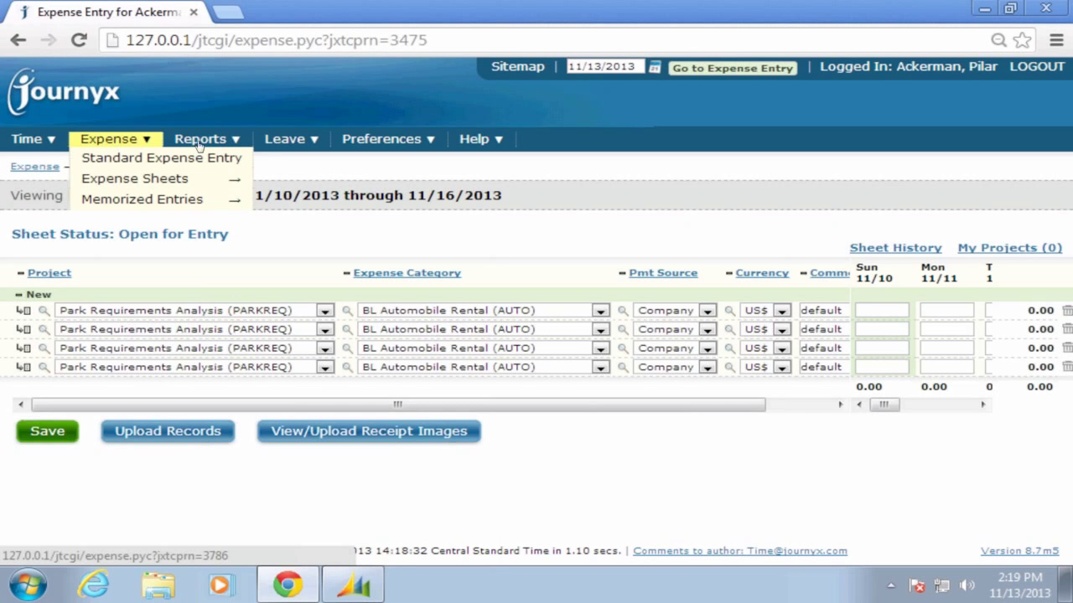
# Log out, sign back in as the administrator, and open Time Approvals to see the 40-hour sheet
pyautogui.click(1036, 67)
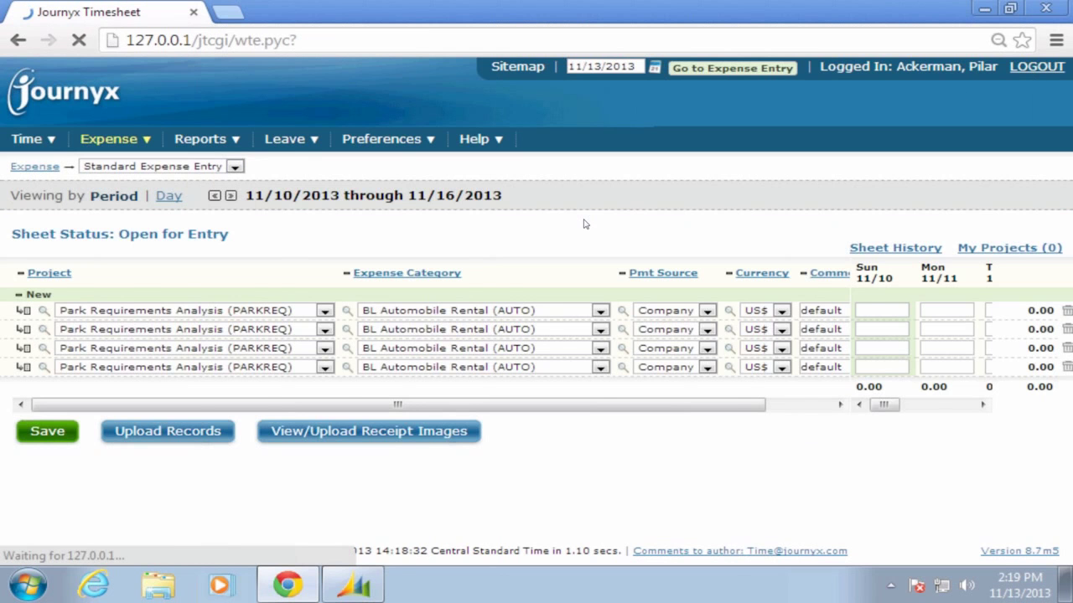
pyautogui.write('admin')
pyautogui.press('Tab')
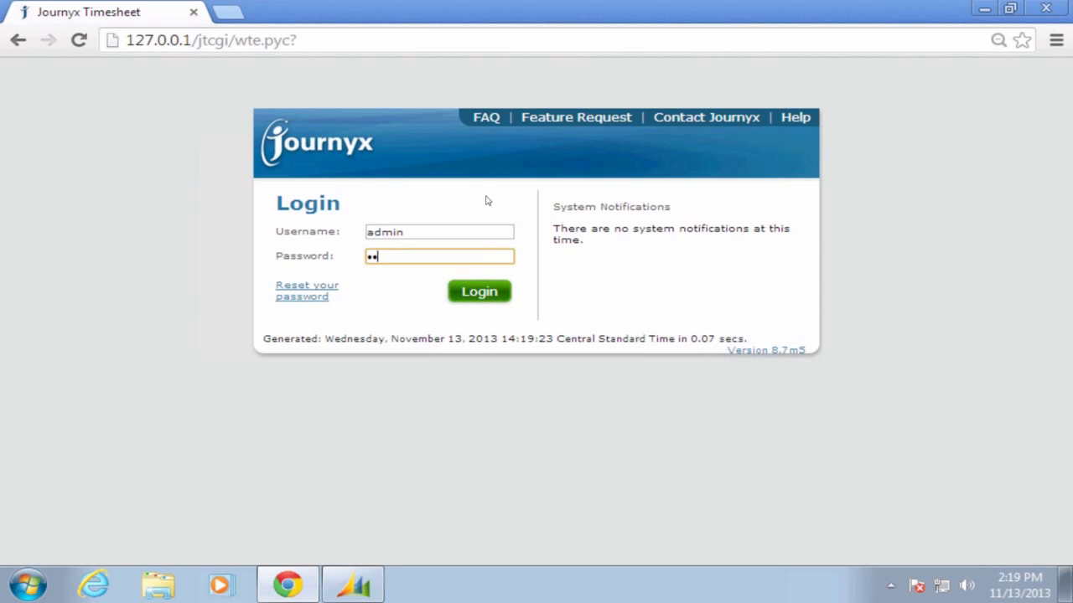
pyautogui.press('Return')
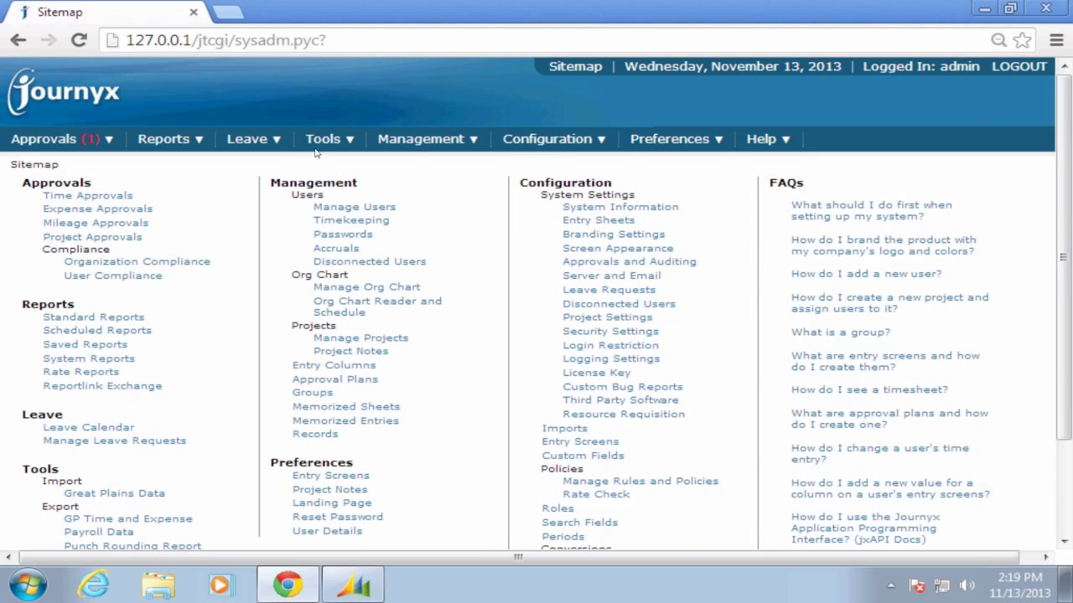
pyautogui.moveTo(59, 139)
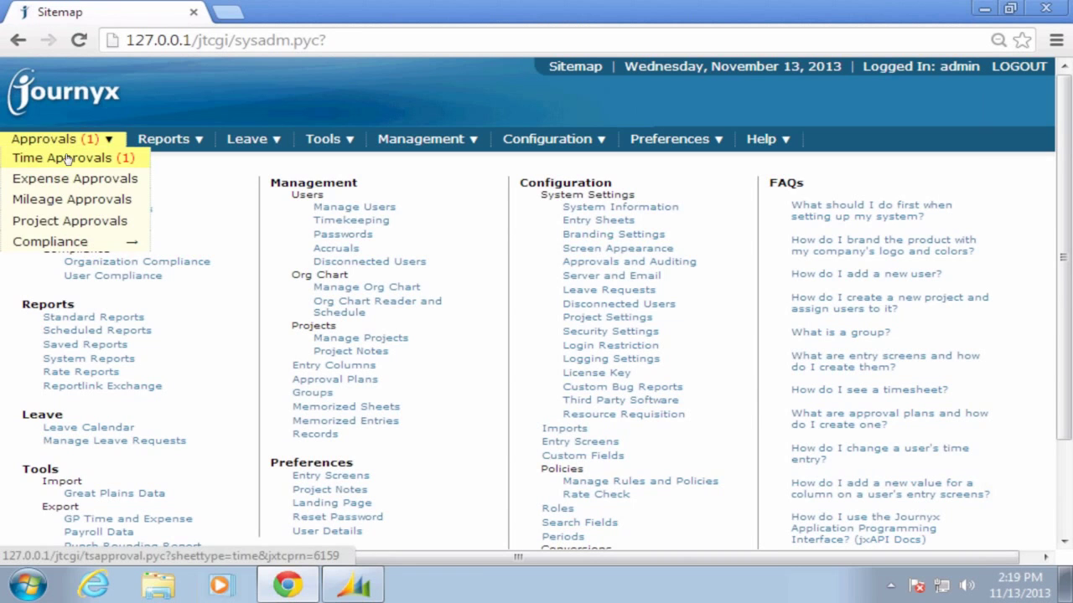
pyautogui.click(67, 158)
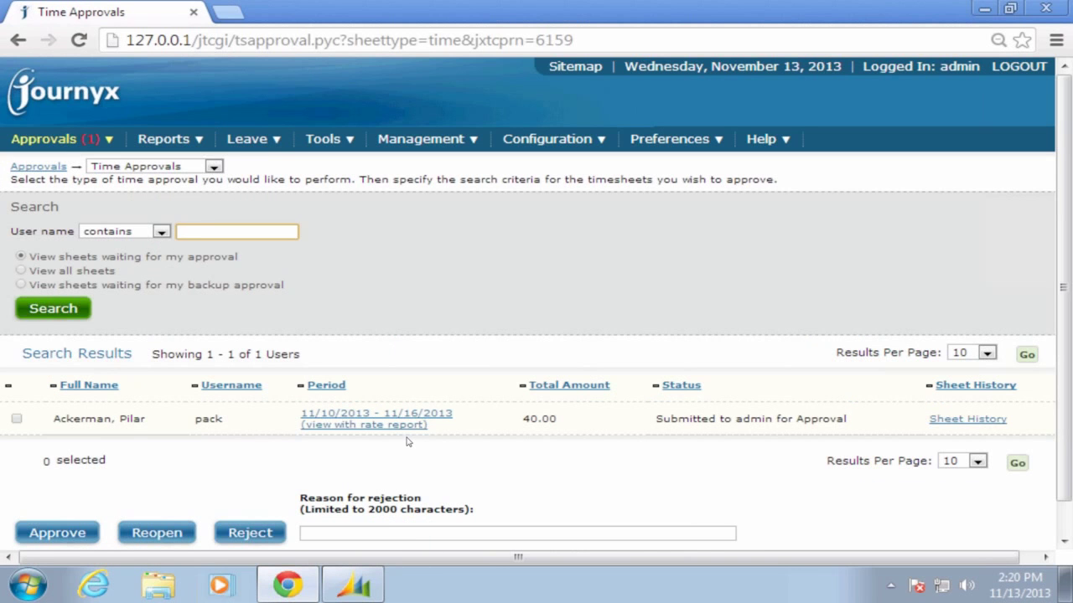
# Open the 11/10–11/16/2013 sheet with its rate report, approve it, and close the window
pyautogui.click(16, 420)
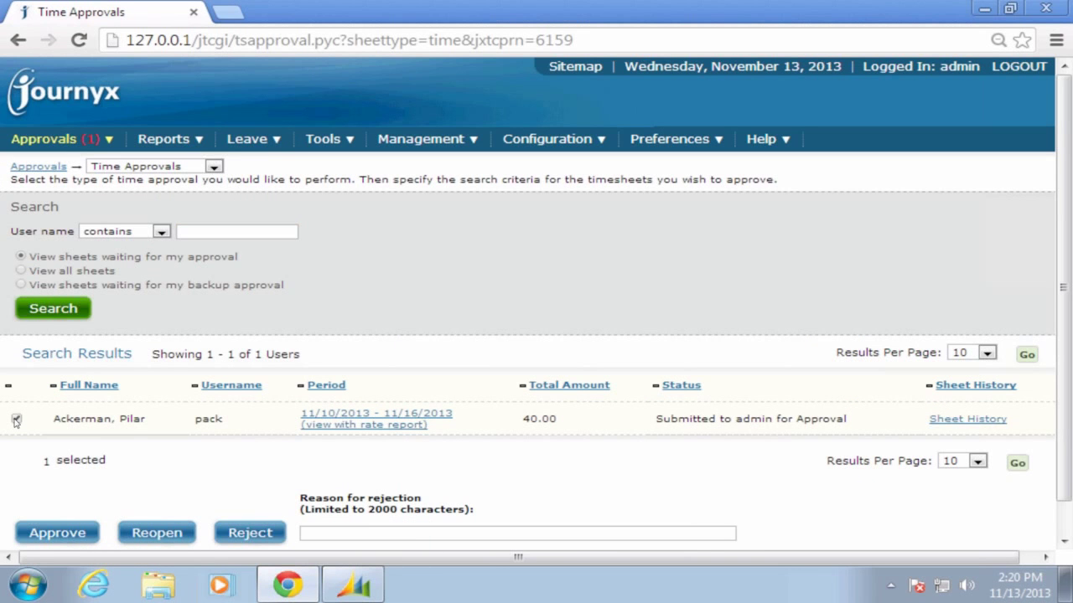
pyautogui.click(16, 420)
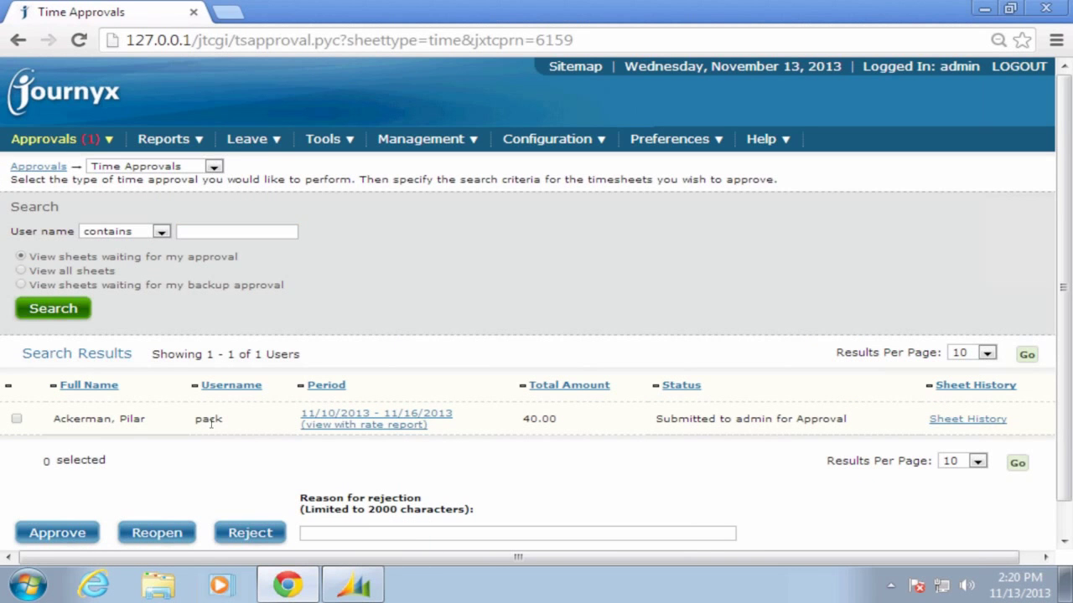
pyautogui.click(343, 427)
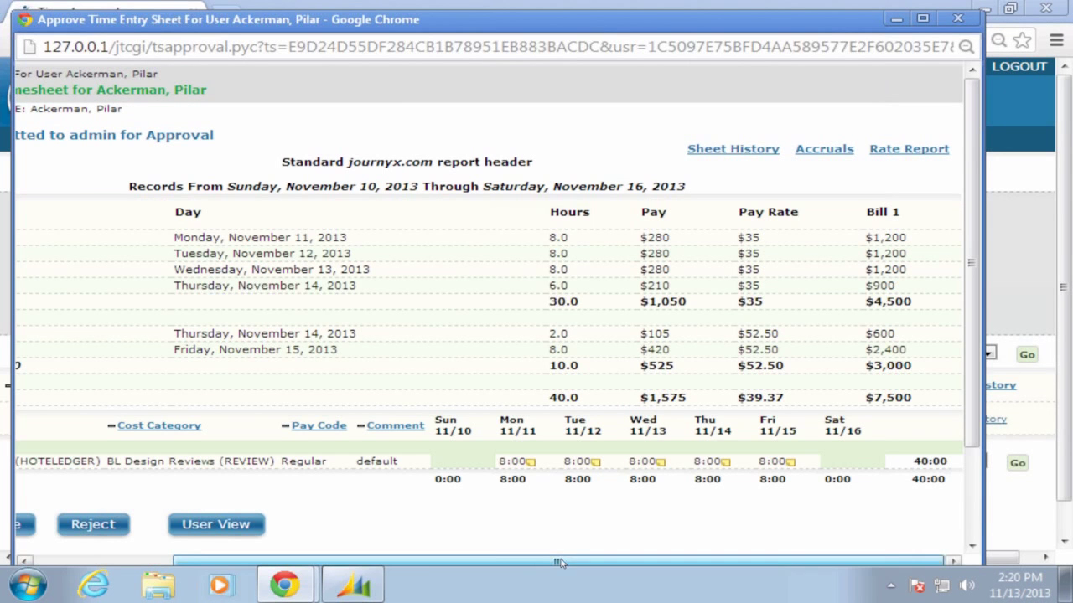
pyautogui.moveTo(559, 562); pyautogui.dragTo(62, 265)
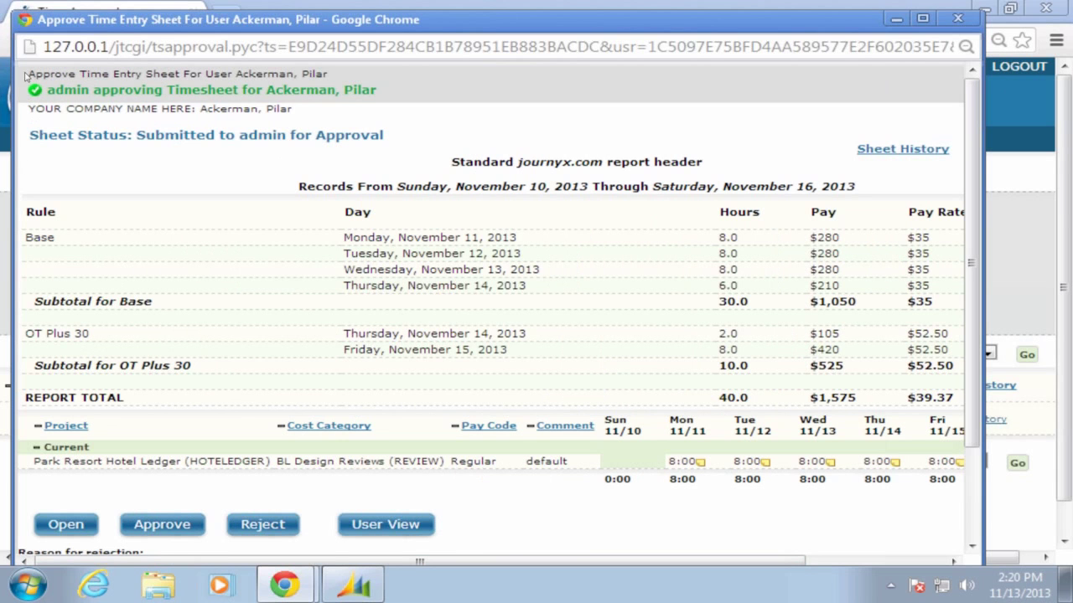
pyautogui.click(165, 524)
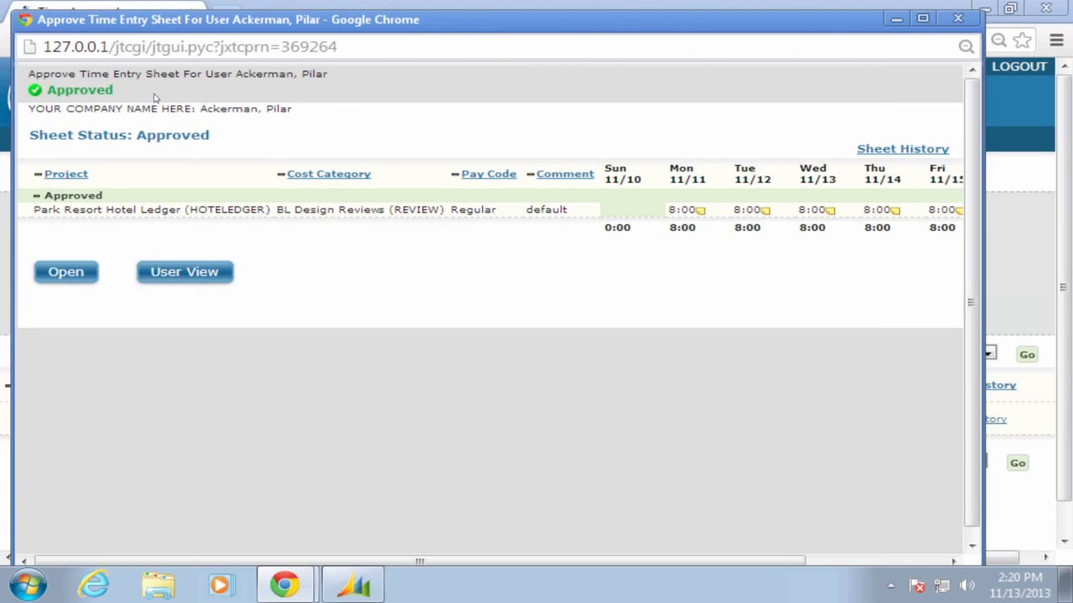
pyautogui.click(970, 22)
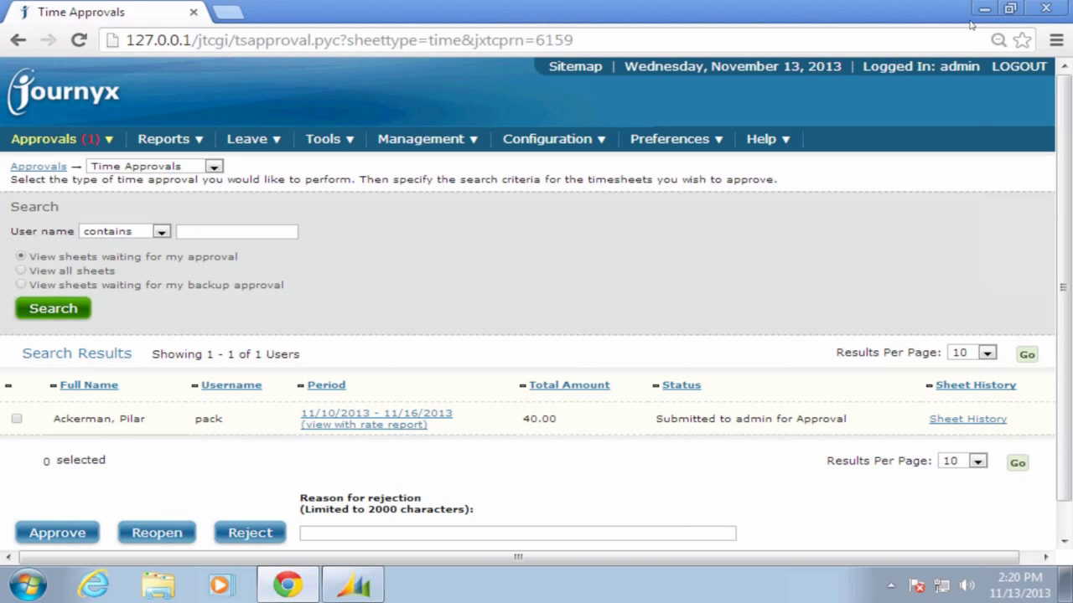
# View Organization Compliance for 11/13/2013, list the users reporting to admin, and expand the Legend
pyautogui.moveTo(25, 140)
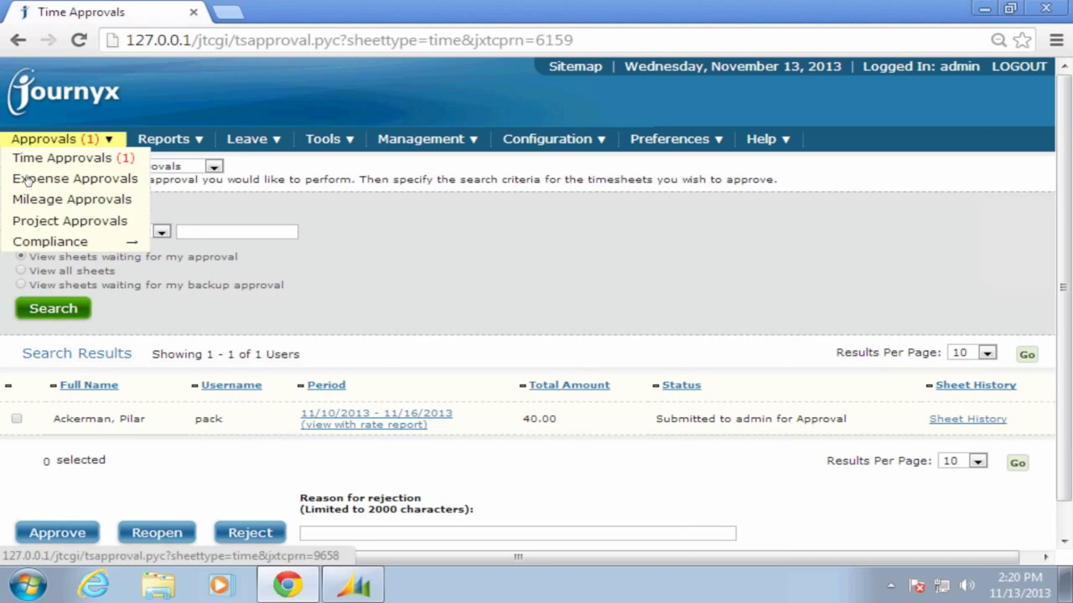
pyautogui.moveTo(50, 243)
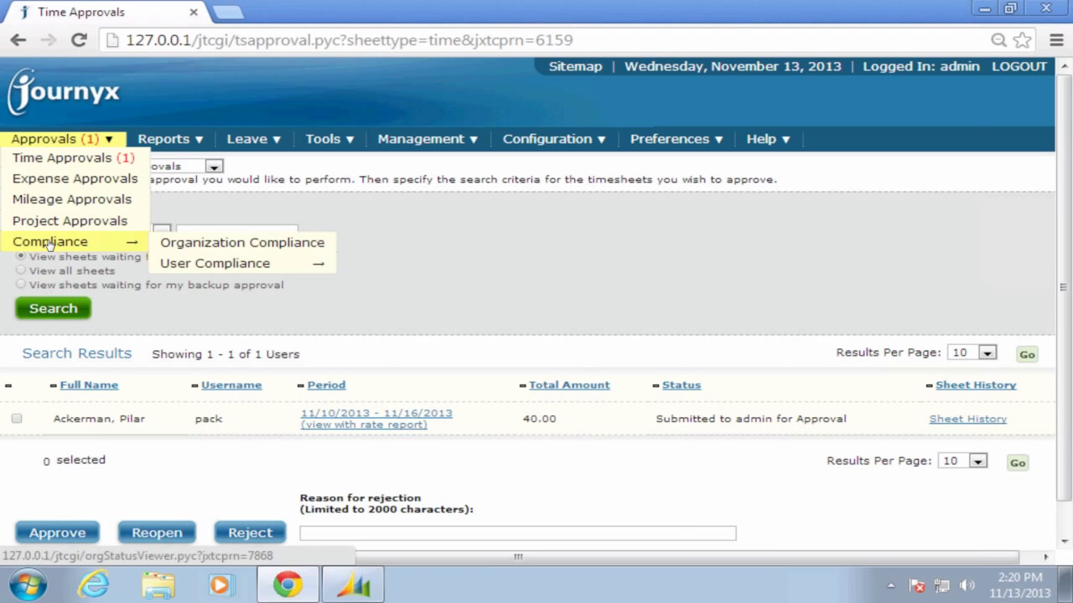
pyautogui.click(215, 243)
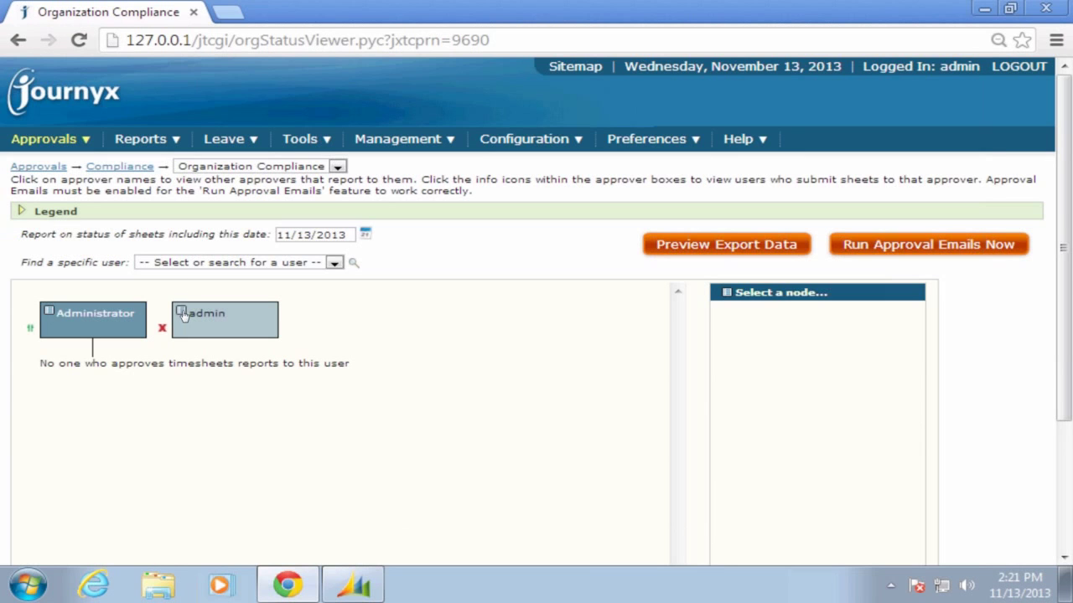
pyautogui.click(183, 314)
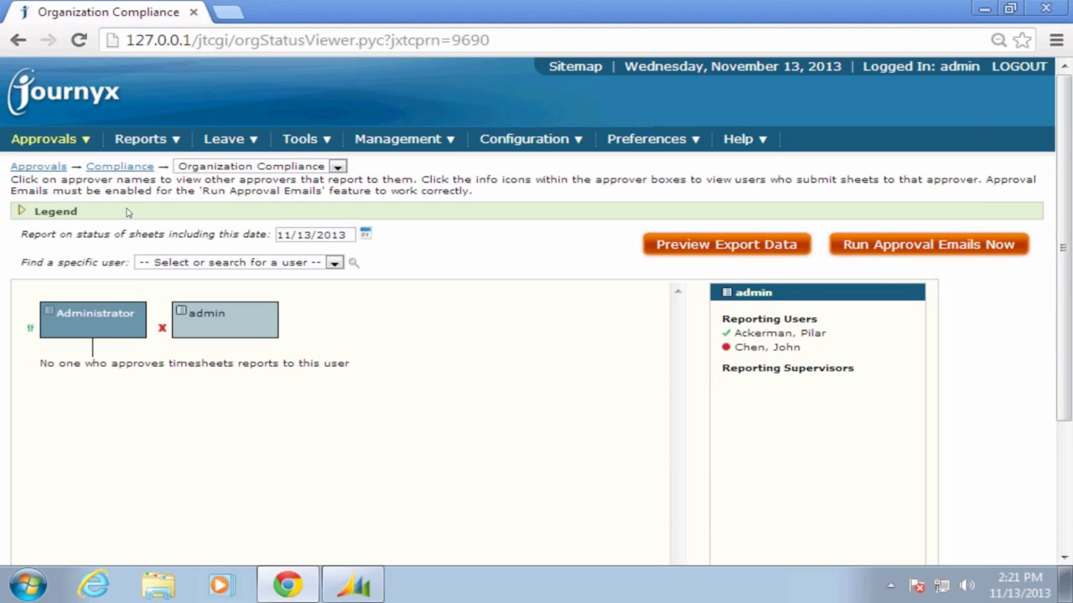
pyautogui.click(22, 213)
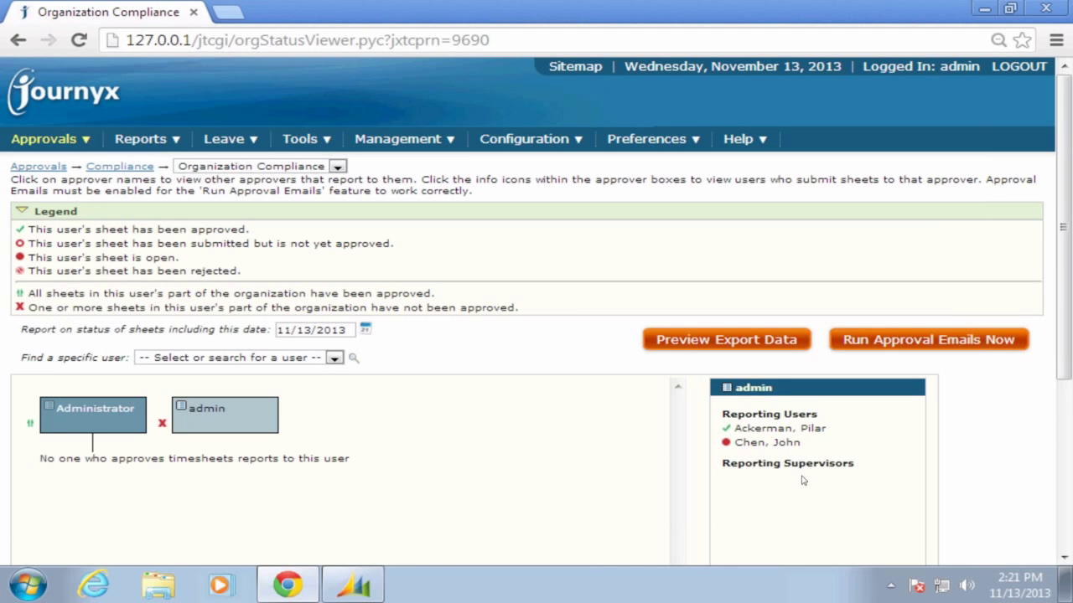
pyautogui.click(726, 444)
pyautogui.moveTo(299, 143)
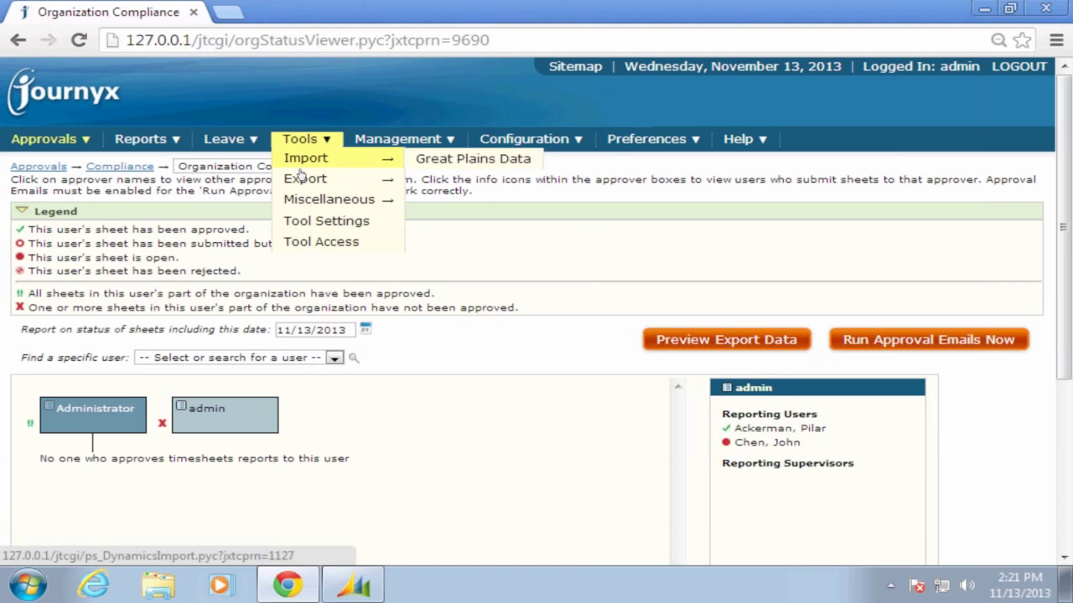
# Open the GP Time and Expense export page for 11/13/2013, then return to Dynamics GP's Projects list
pyautogui.moveTo(302, 179)
pyautogui.click(448, 180)
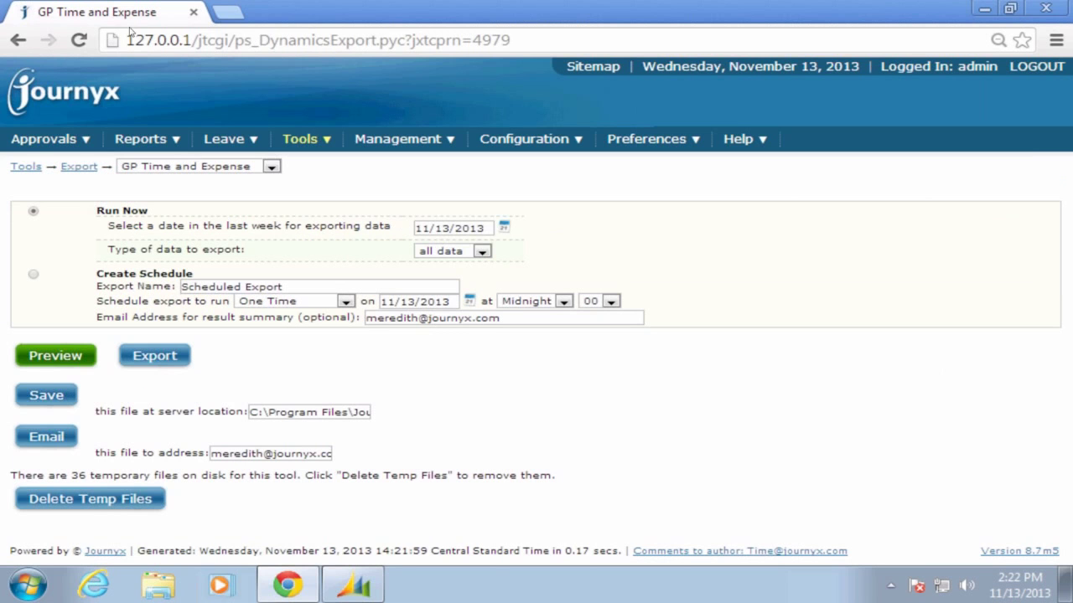
pyautogui.click(347, 589)
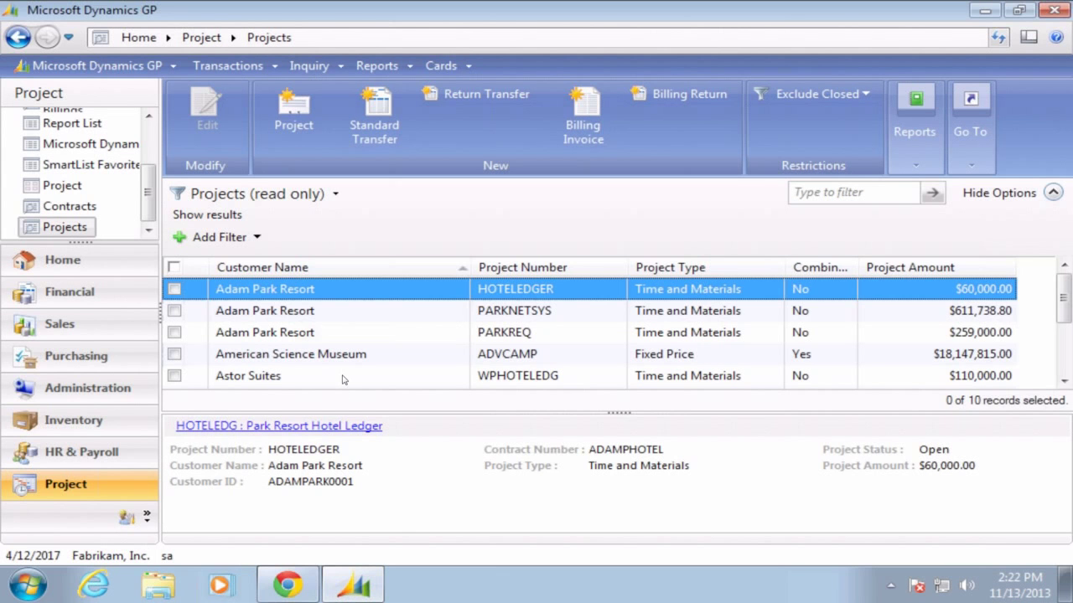
pyautogui.click(277, 67)
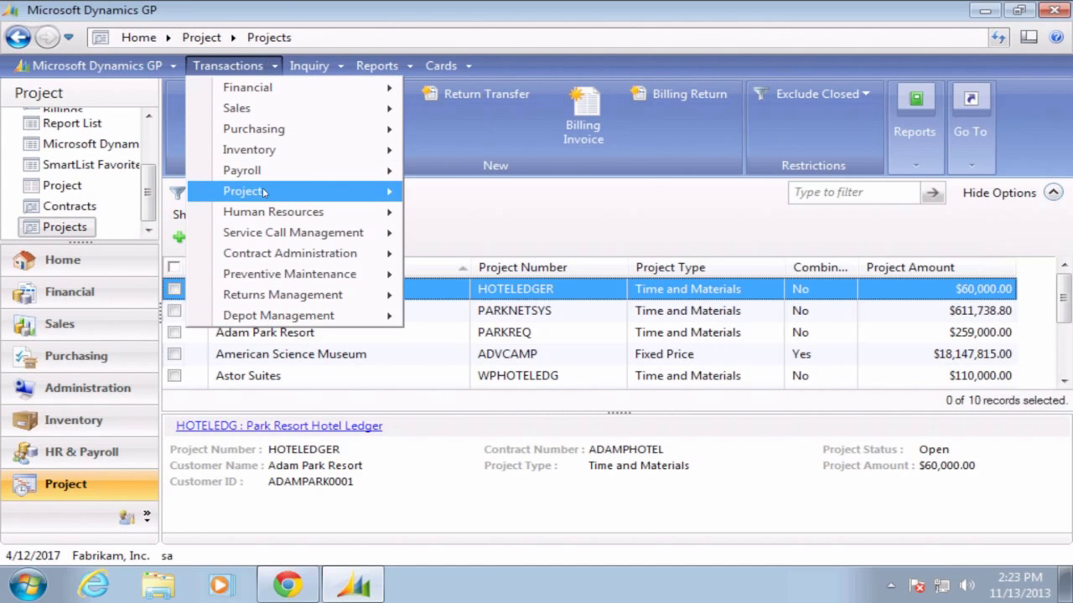
pyautogui.moveTo(327, 192)
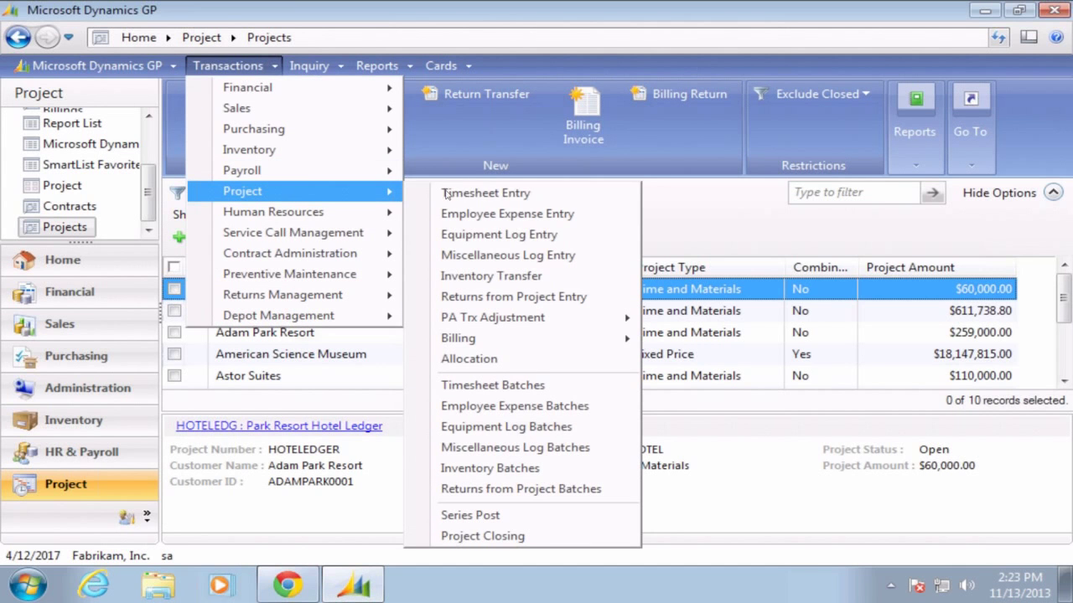
pyautogui.click(530, 390)
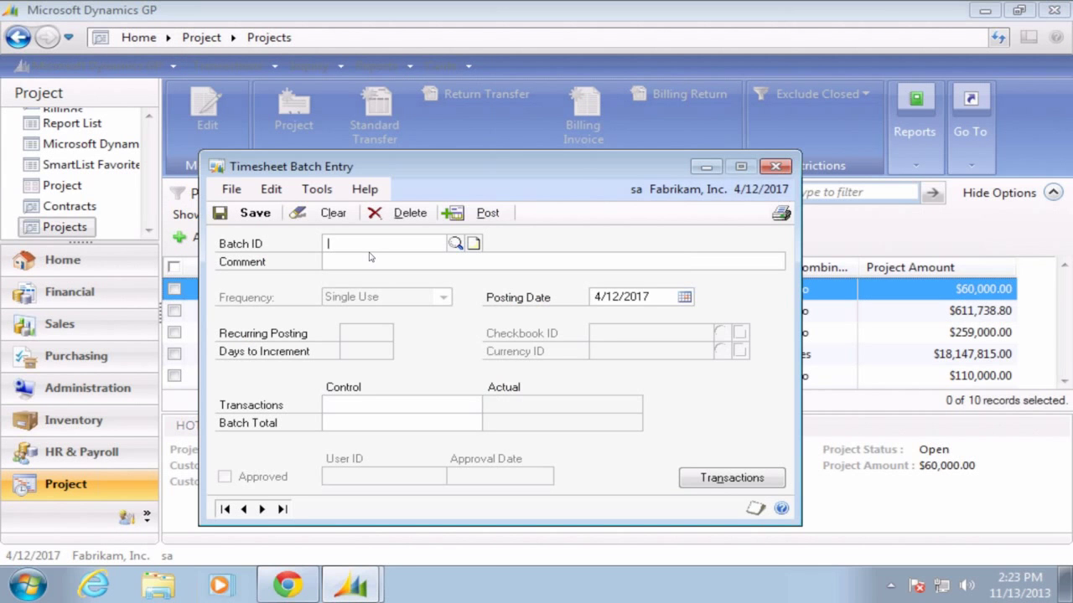
pyautogui.click(777, 167)
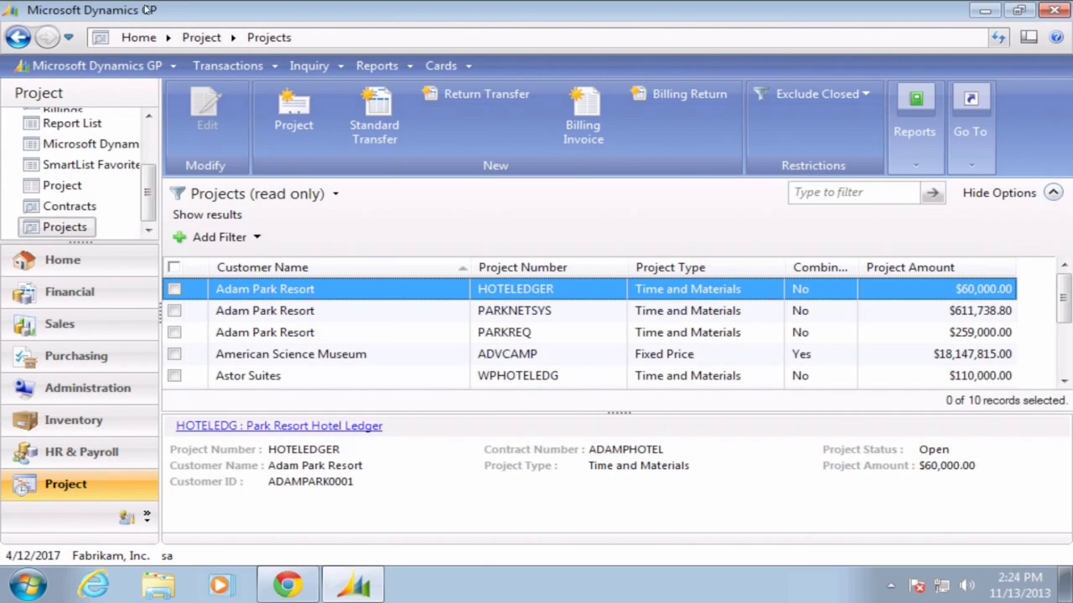
# Switch to the next remote session and show the five submitted timesheets in Time Approvals
pyautogui.click(197, 7)
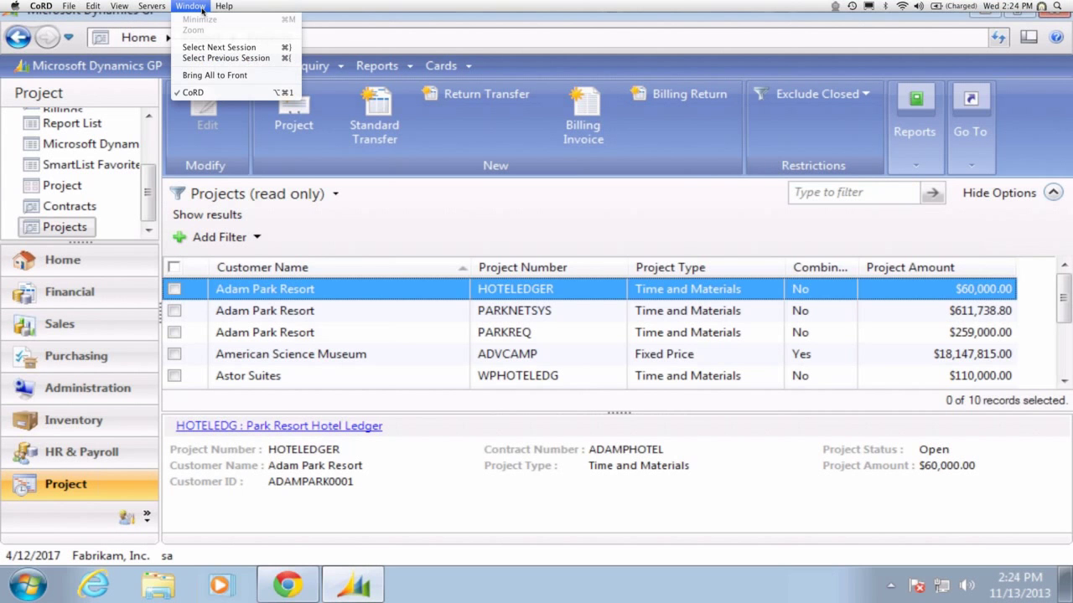
pyautogui.click(214, 47)
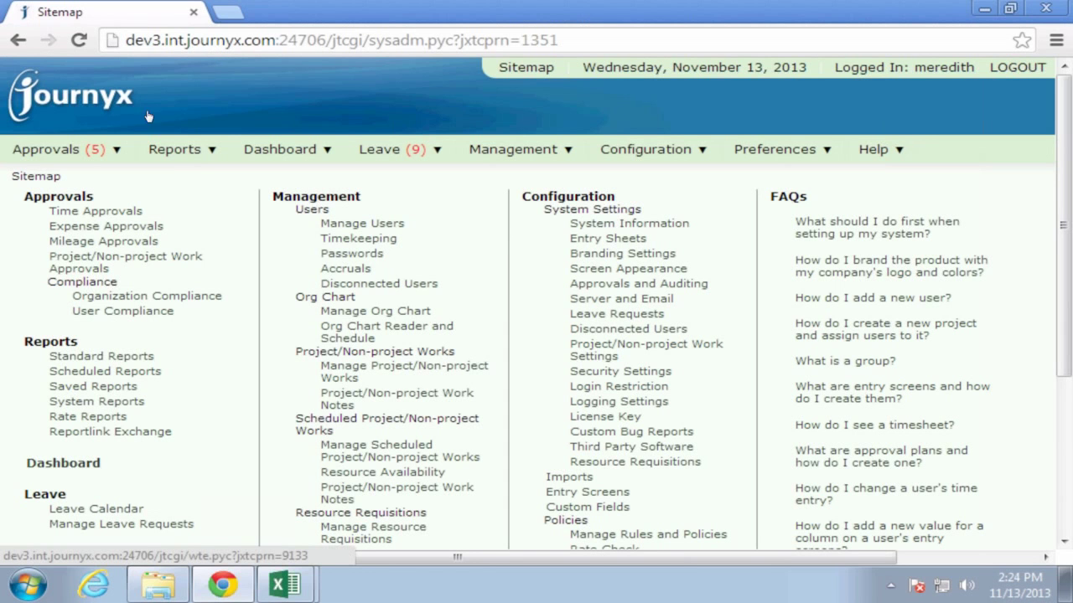
pyautogui.click(184, 211)
pyautogui.moveTo(183, 151)
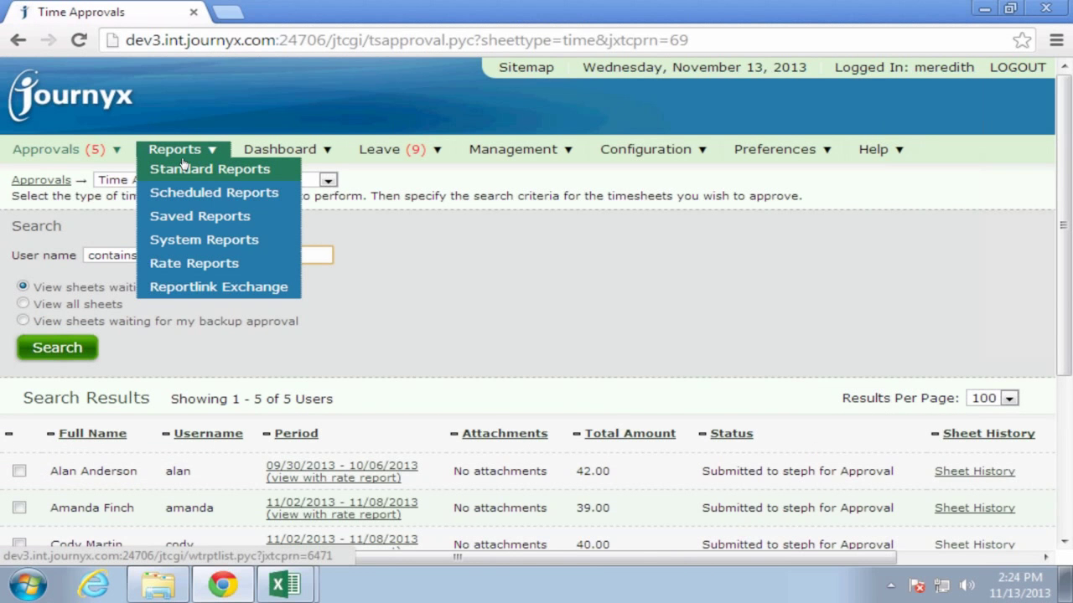
# Go from Standard Reports to Scheduled Reports, showing the Actual Vs. Estimate one-time HTML schedule form
pyautogui.click(184, 169)
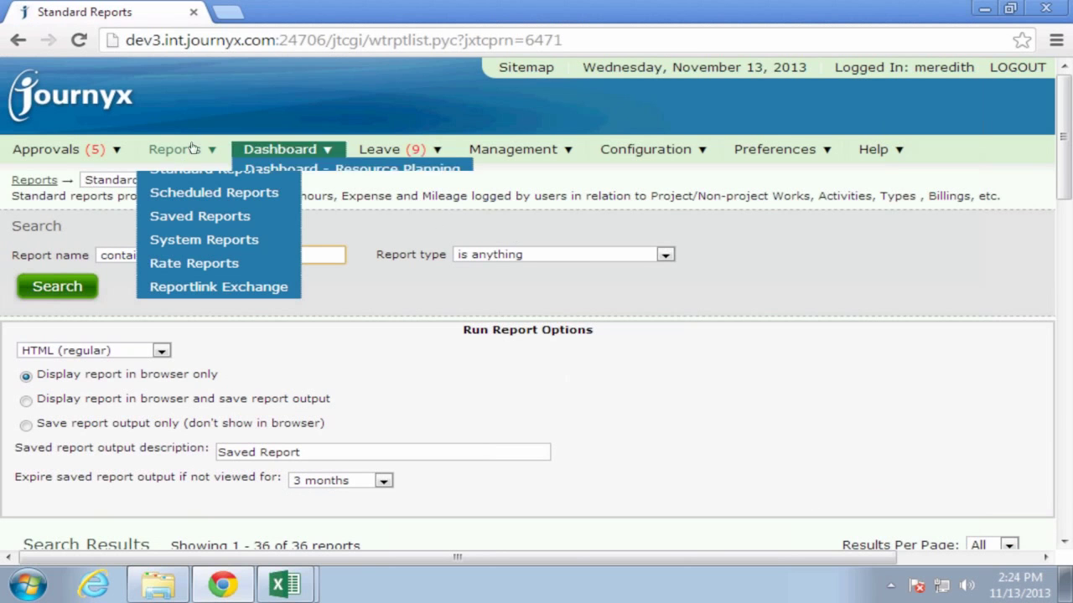
pyautogui.moveTo(180, 150)
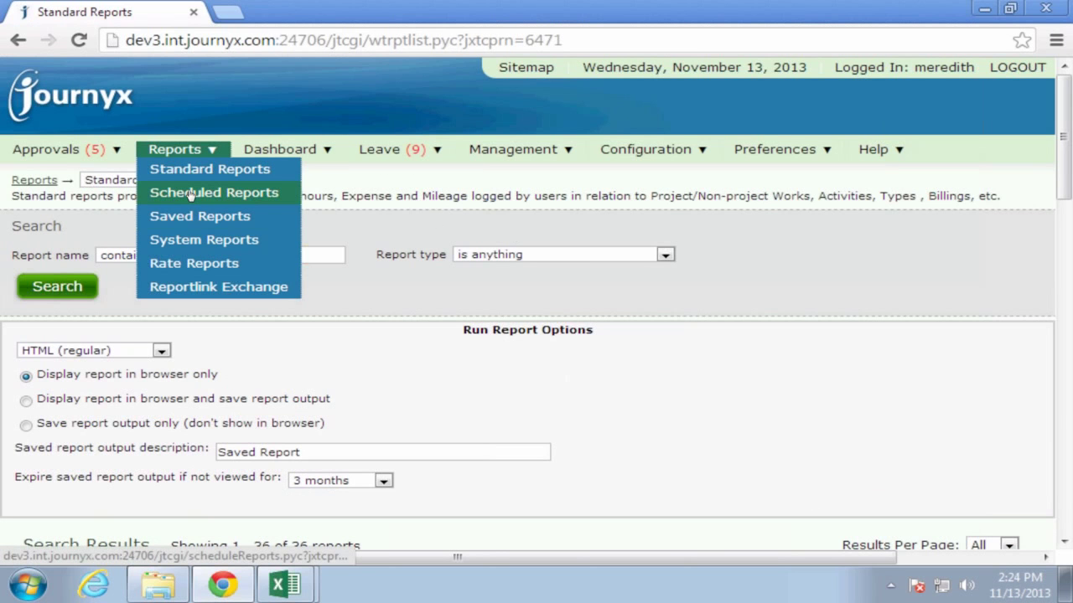
pyautogui.click(191, 192)
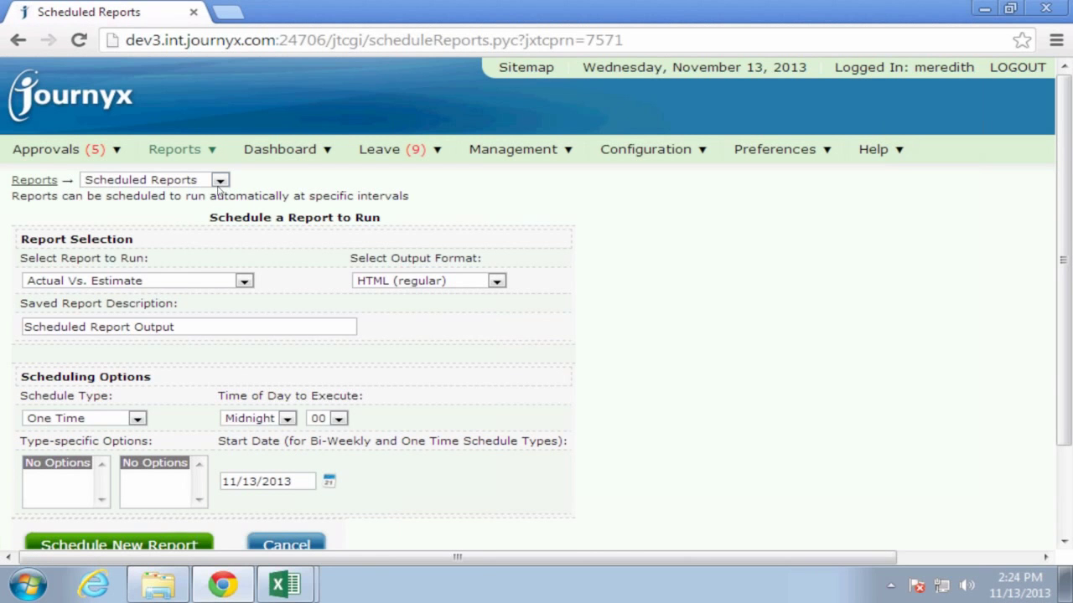
# Switch from Scheduled Reports to the empty Saved Reports page via the breadcrumb list
pyautogui.click(220, 183)
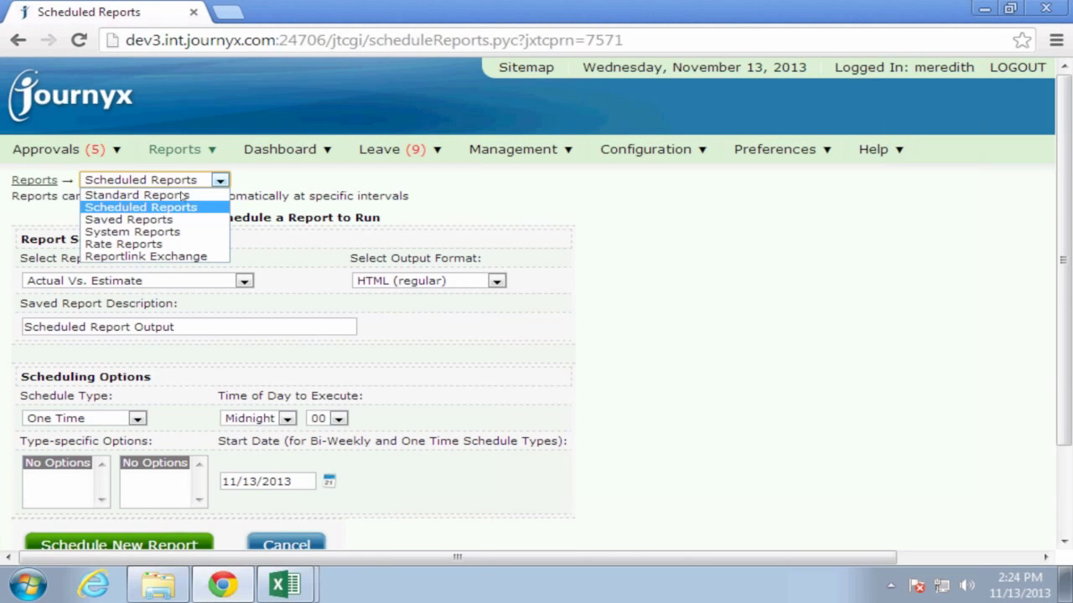
pyautogui.click(171, 220)
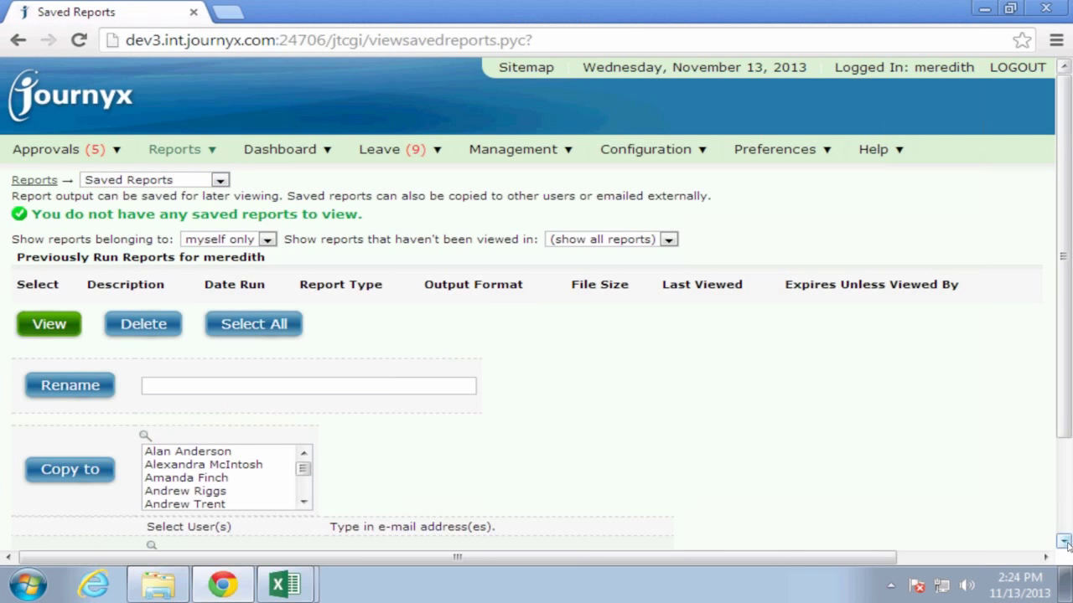
pyautogui.scroll(-2, 1067, 549)
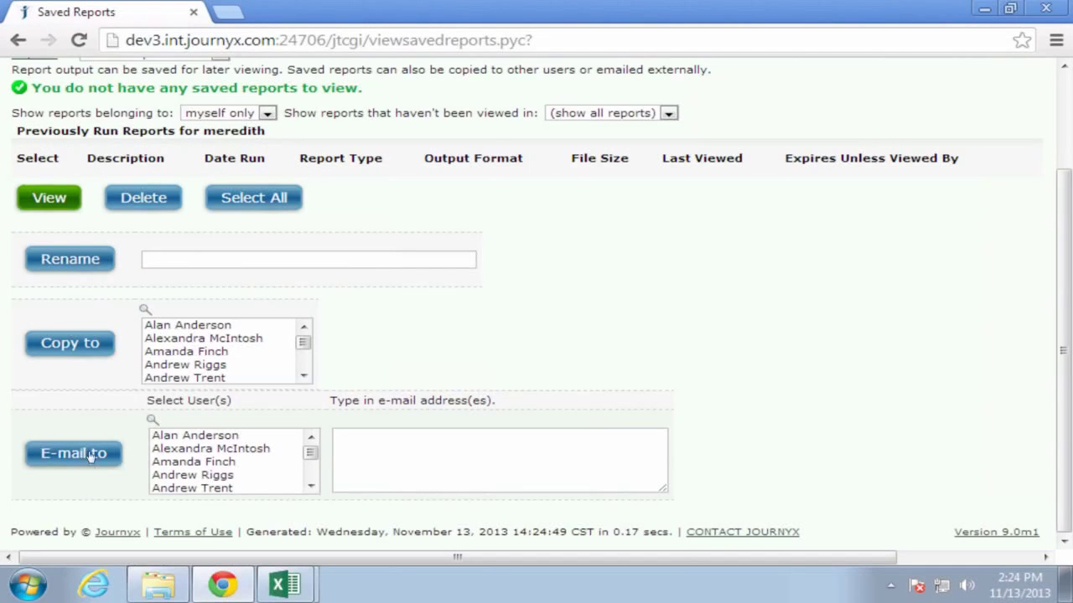
pyautogui.click(460, 466)
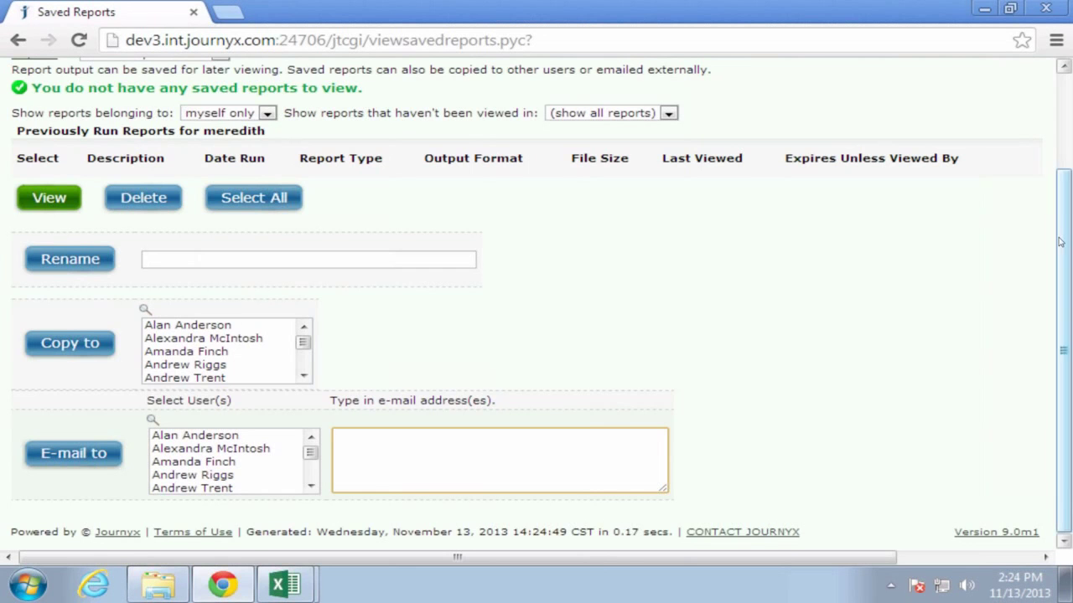
pyautogui.scroll(3, 644, 102)
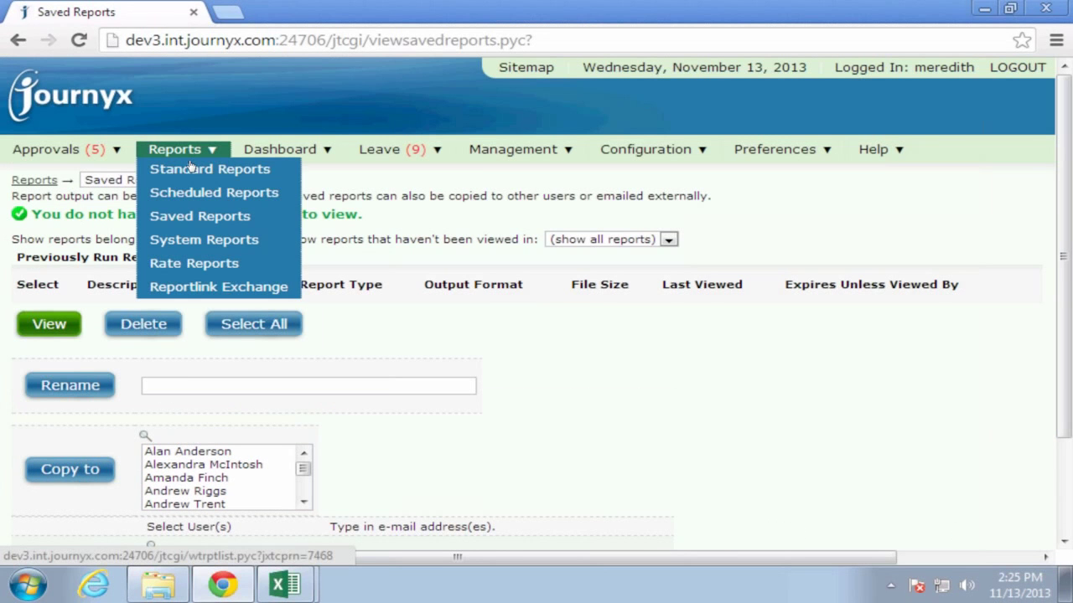
# Show the Standard Reports page with all 36 reports set to HTML browser display
pyautogui.click(192, 170)
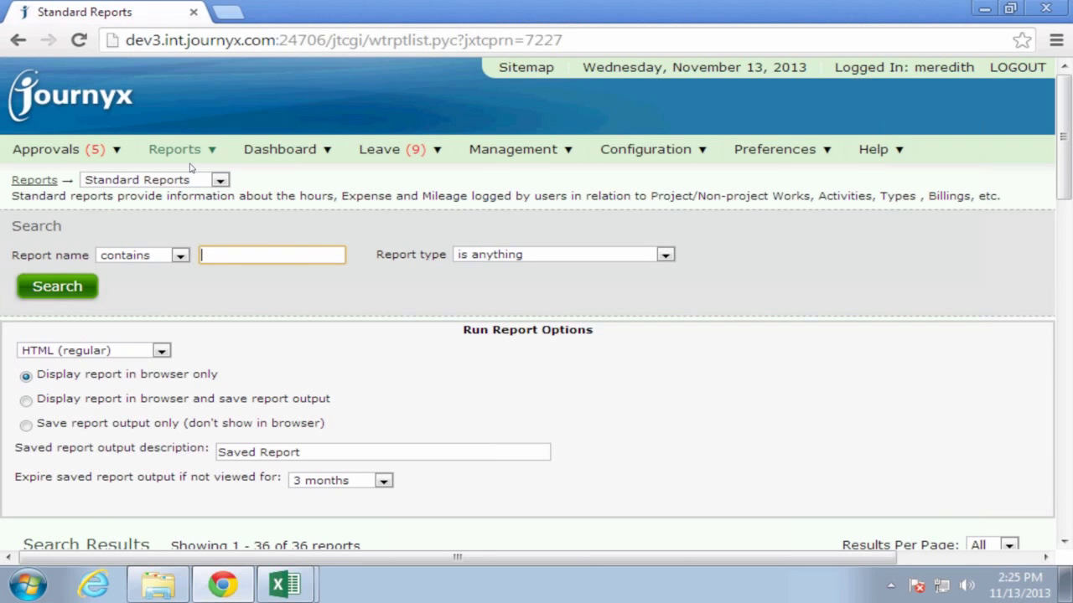
pyautogui.click(1063, 526)
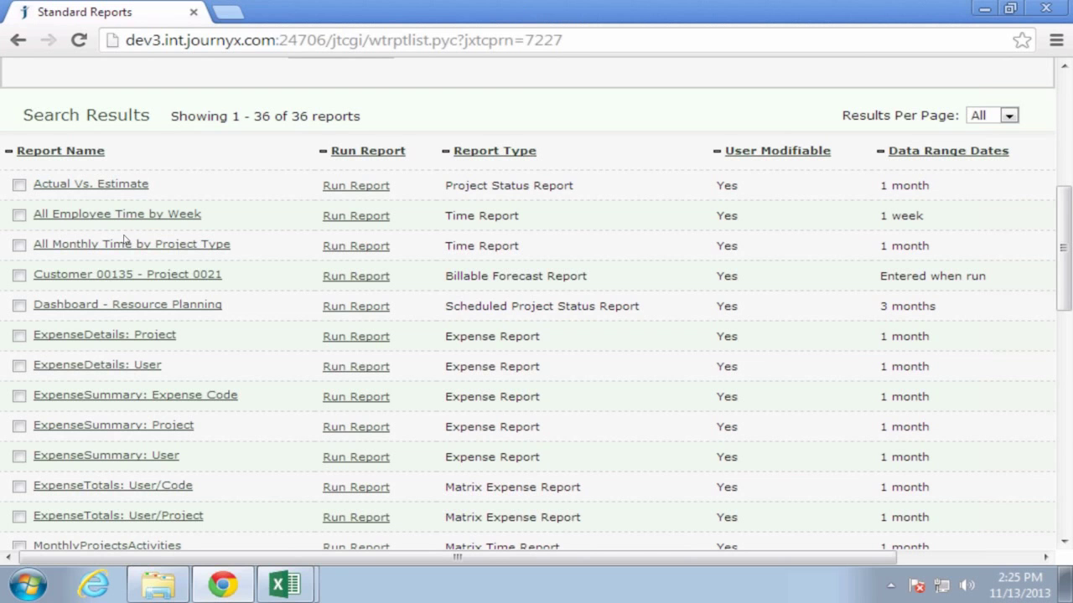
# Run All Employee Time by Week for Nov 11–17, 2013, keeping HTML (regular) output, and scroll the results
pyautogui.click(345, 218)
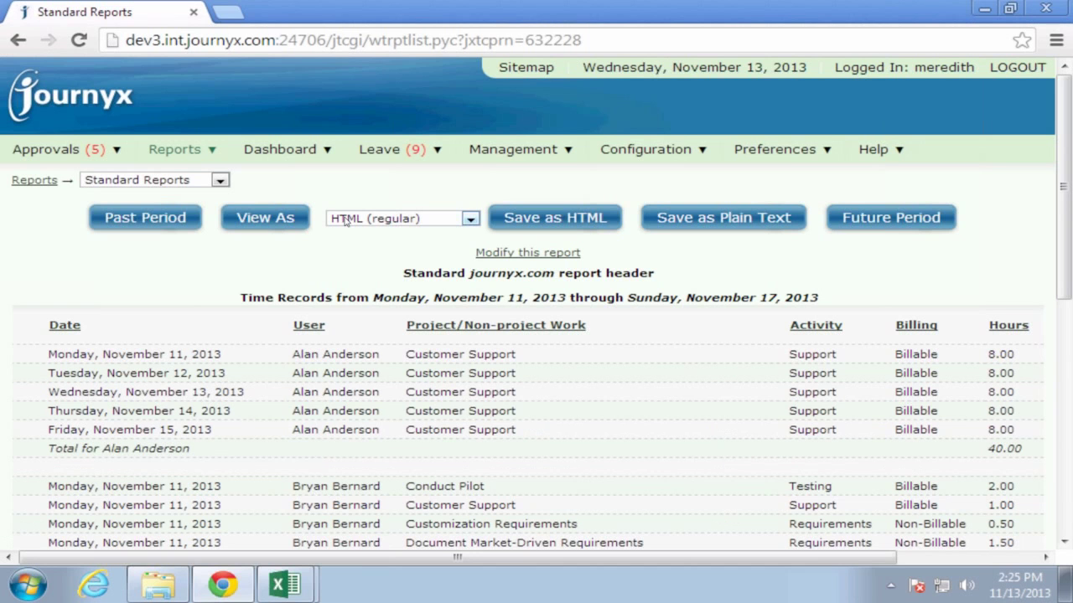
pyautogui.click(471, 218)
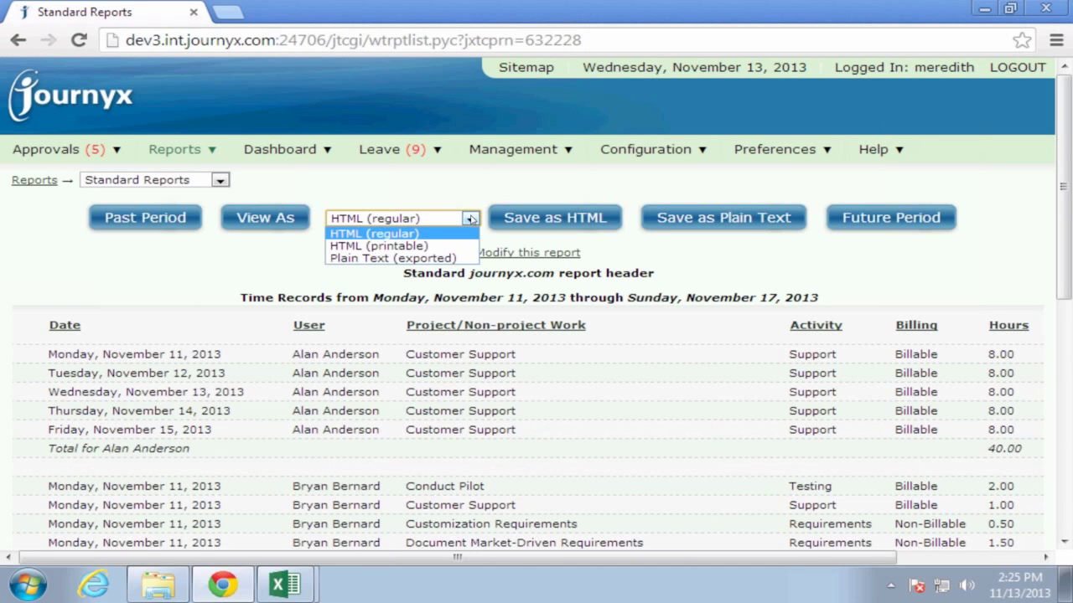
pyautogui.click(471, 219)
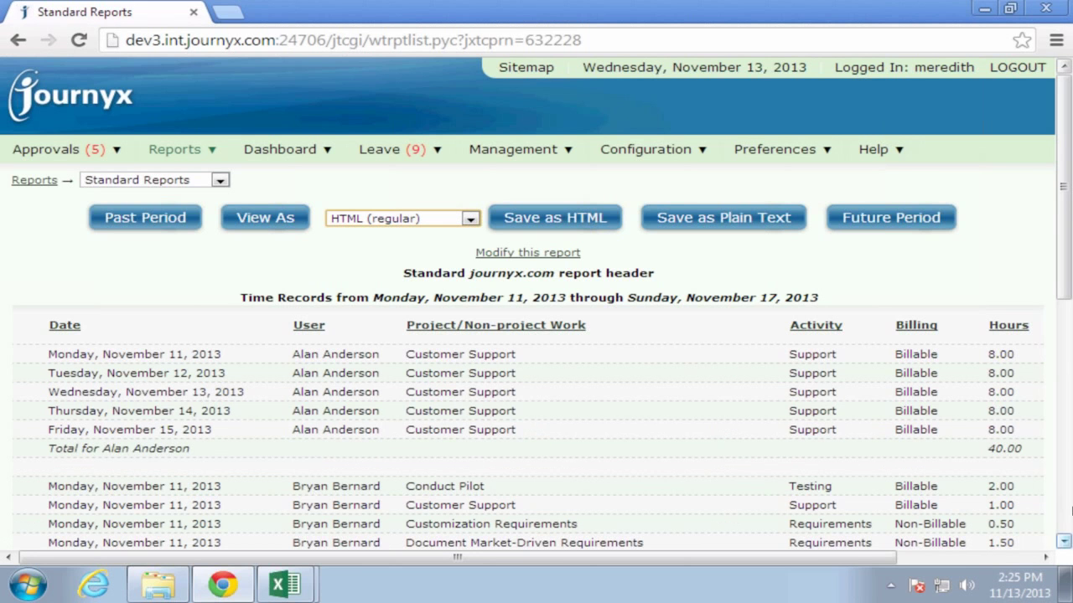
pyautogui.click(1068, 519)
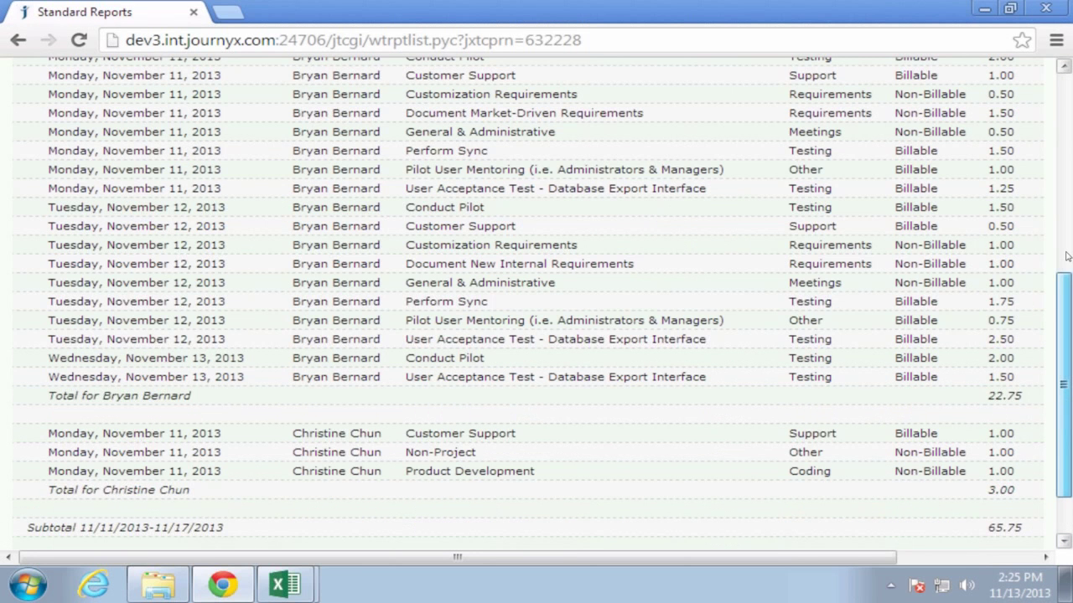
pyautogui.click(1061, 181)
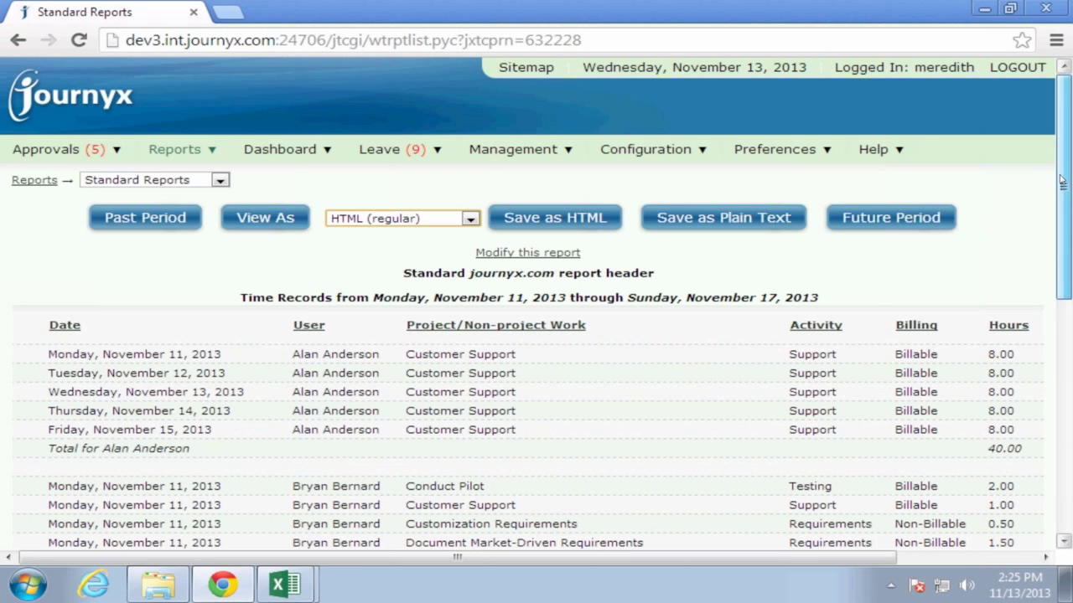
pyautogui.click(471, 219)
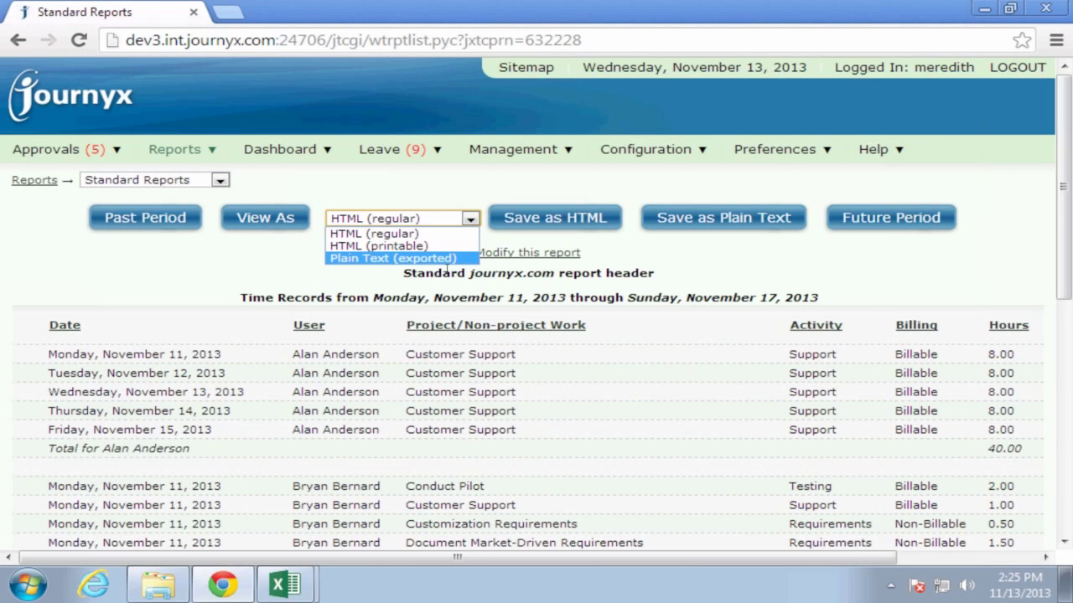
pyautogui.click(293, 277)
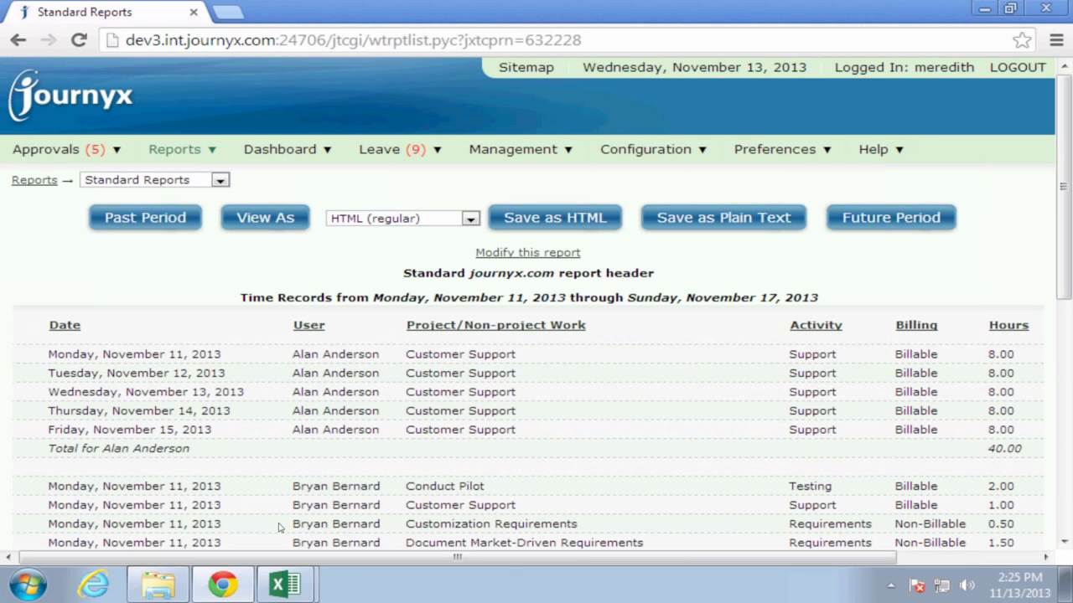
pyautogui.moveTo(289, 589)
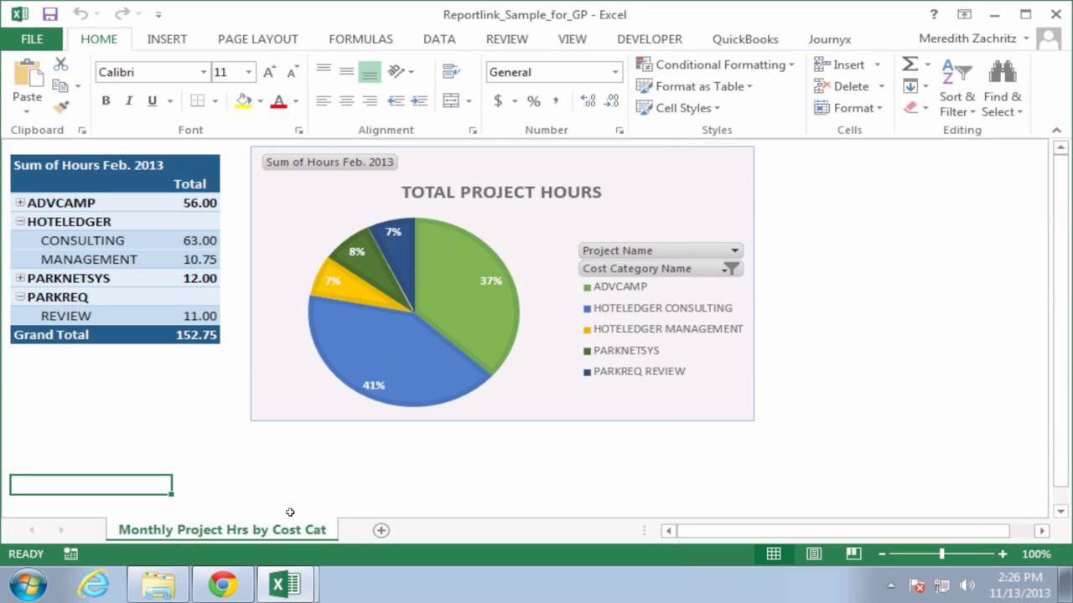
# Open Reportlink Exchange, then show the Reportlink_Sample_for_GP workbook's Total Project Hours pie chart
pyautogui.click(213, 586)
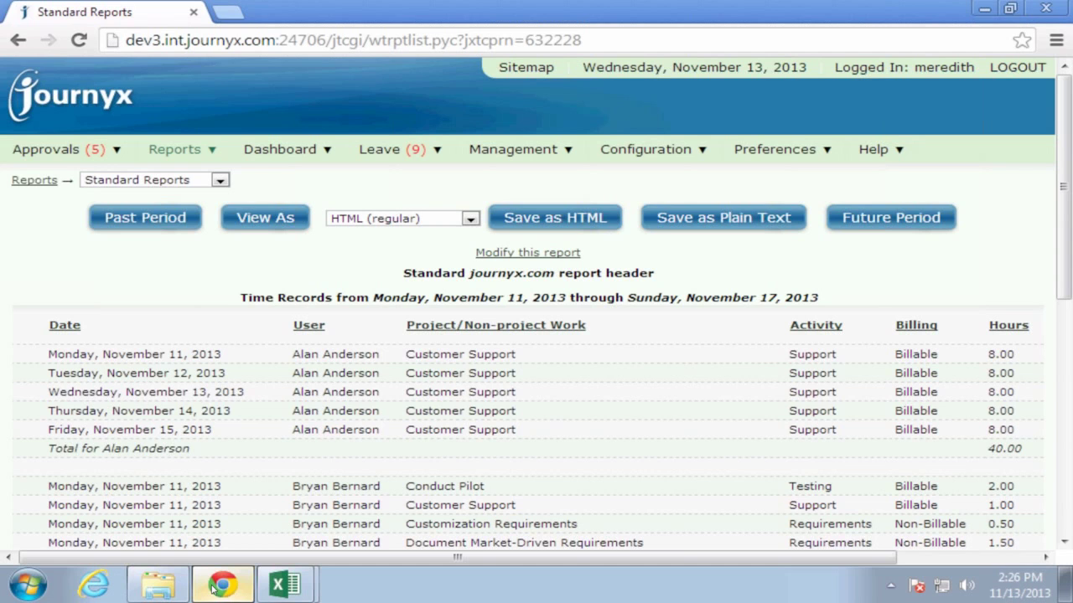
pyautogui.moveTo(174, 149)
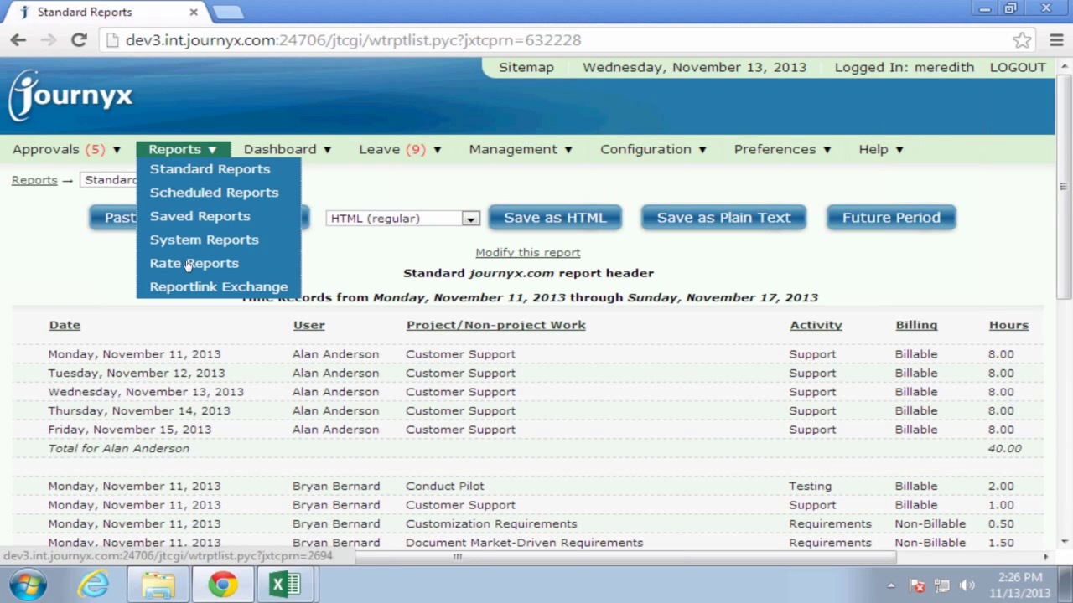
pyautogui.click(192, 291)
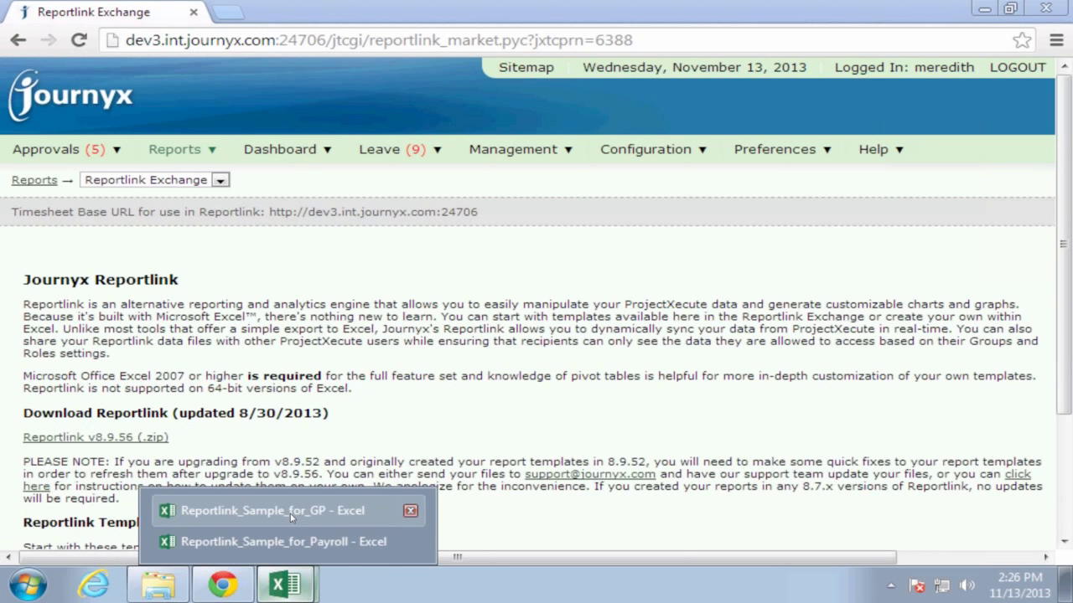
pyautogui.click(276, 511)
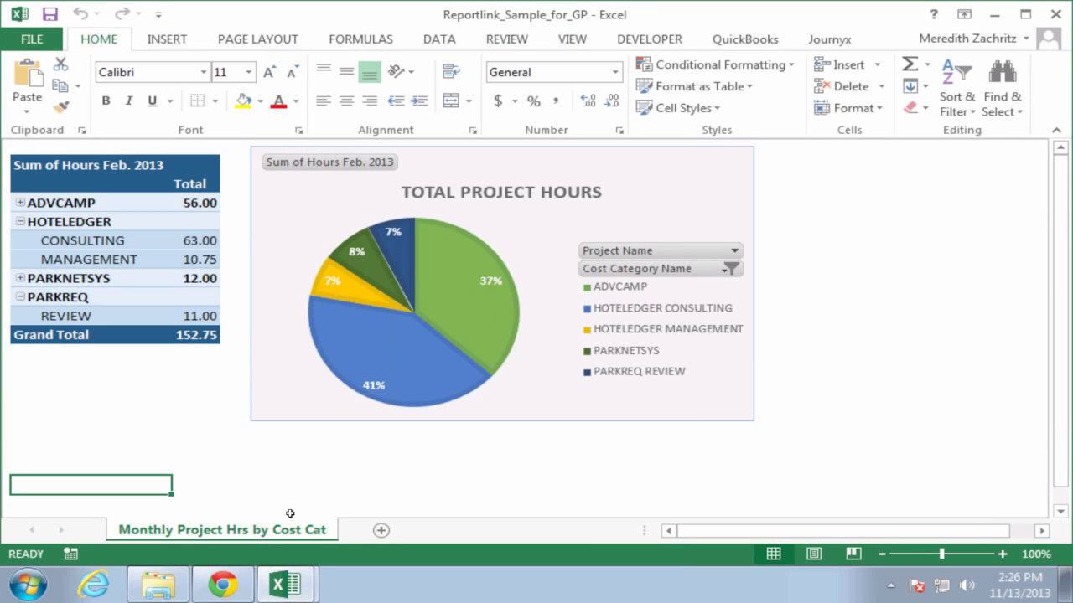
# Display the PivotTable Fields list for the Total Project Hours pivot and try adding Bill Type Name
pyautogui.click(829, 40)
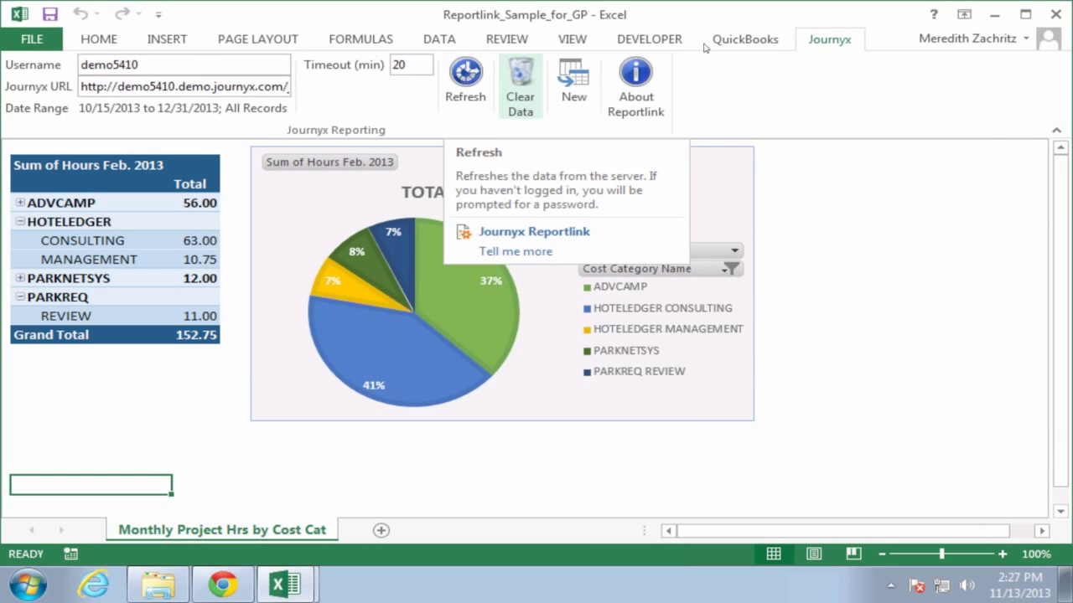
pyautogui.click(142, 203)
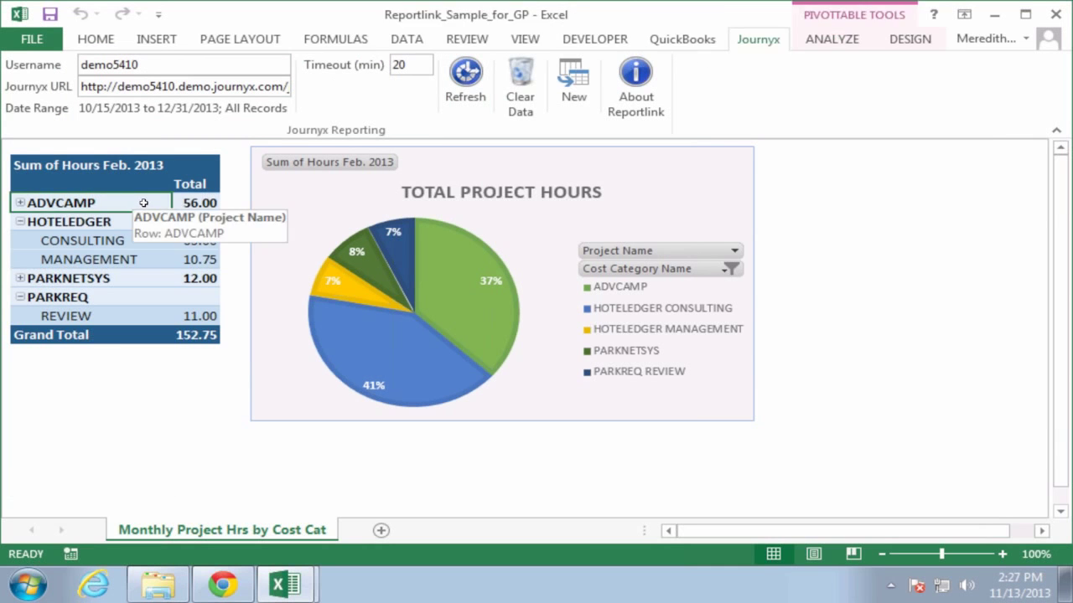
pyautogui.click(852, 44)
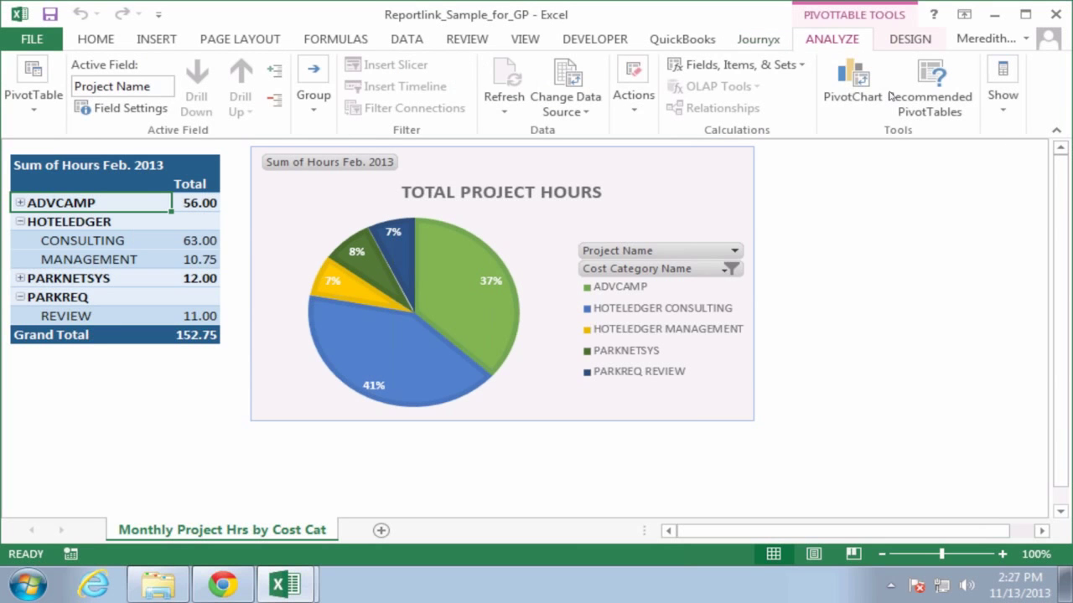
pyautogui.click(1004, 114)
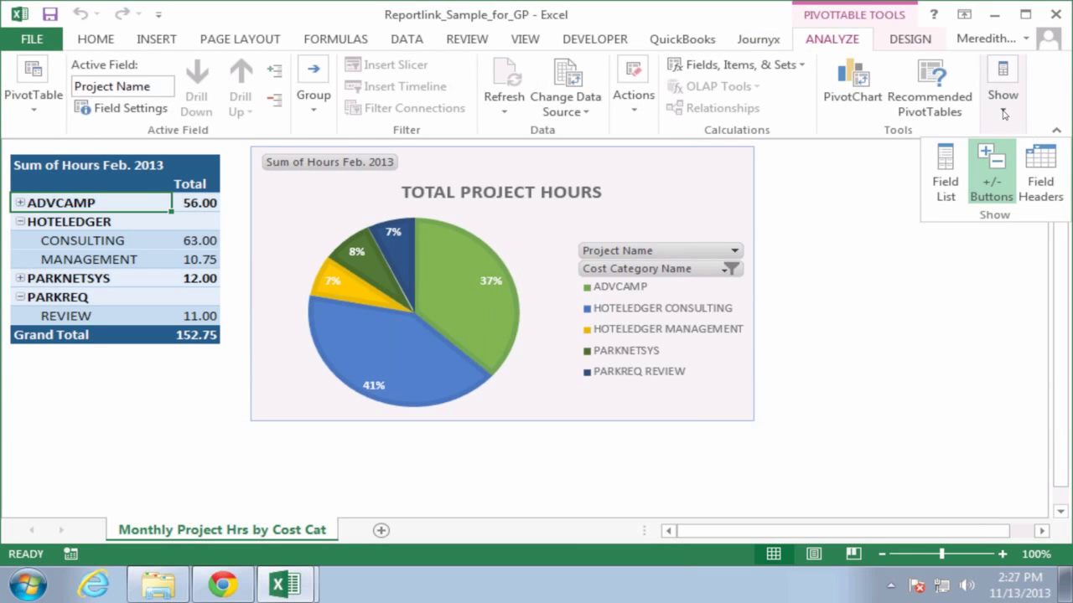
pyautogui.click(947, 176)
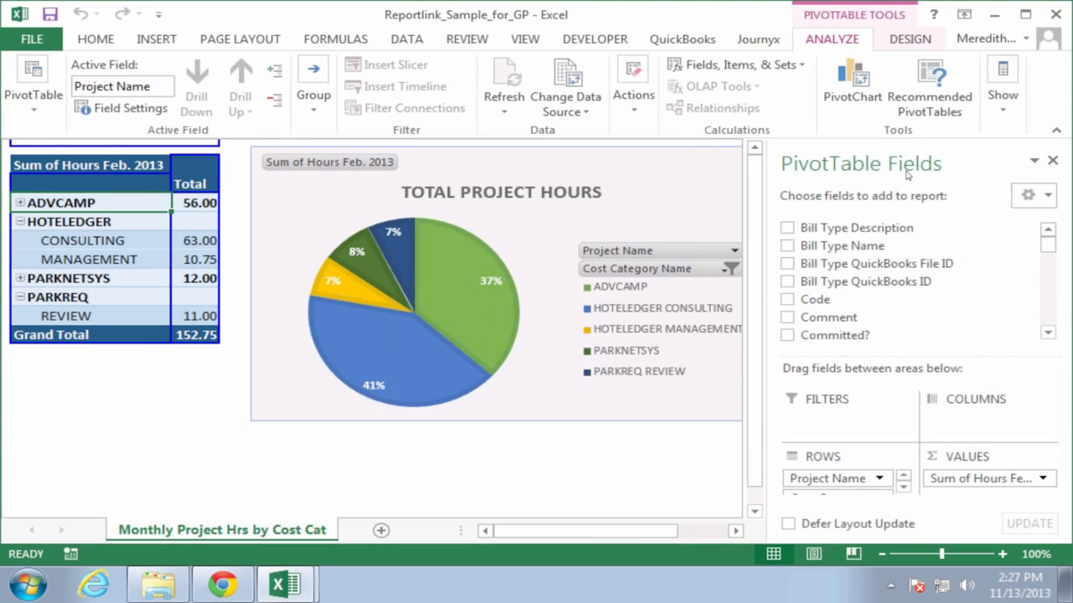
pyautogui.moveTo(845, 246); pyautogui.dragTo(913, 289)
# View the Reportlink_Sample_for_Payroll pay-code hours chart, then go to the Journyx for GP slide
pyautogui.moveTo(297, 591)
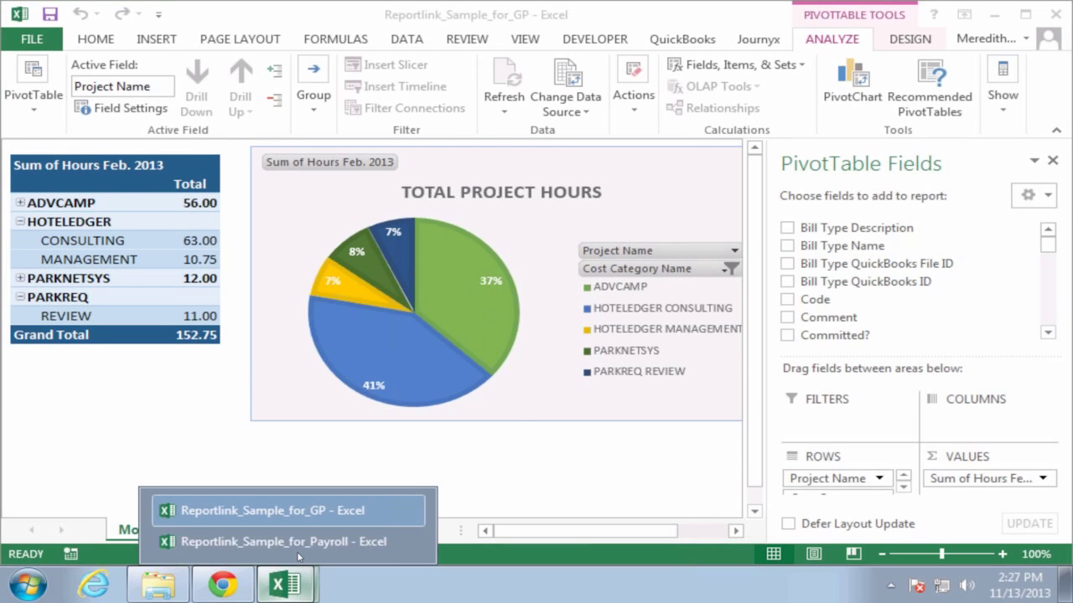
pyautogui.click(321, 550)
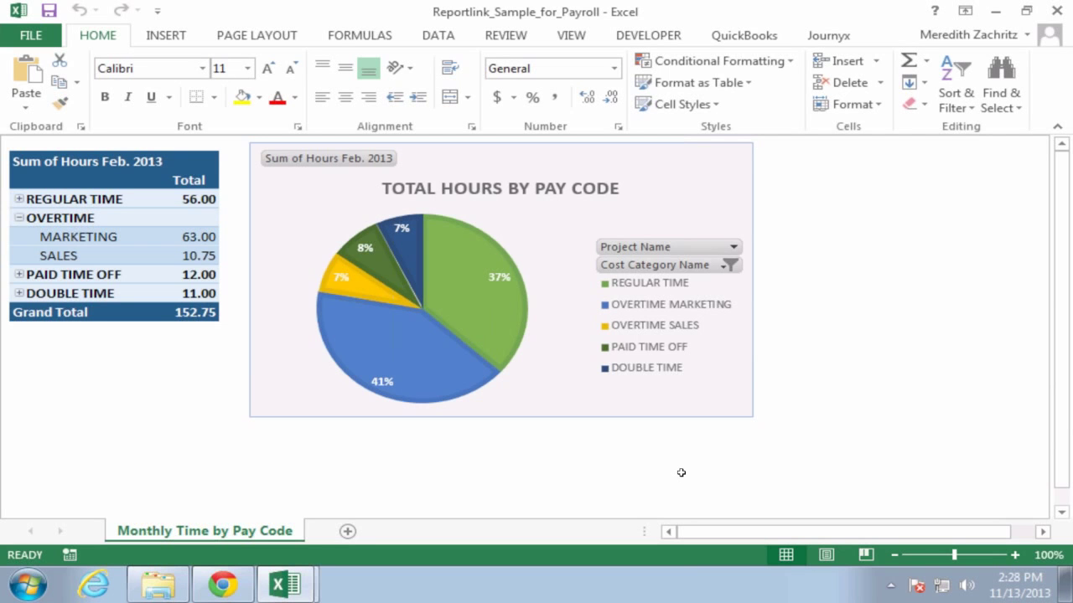
pyautogui.press('super+Tab')
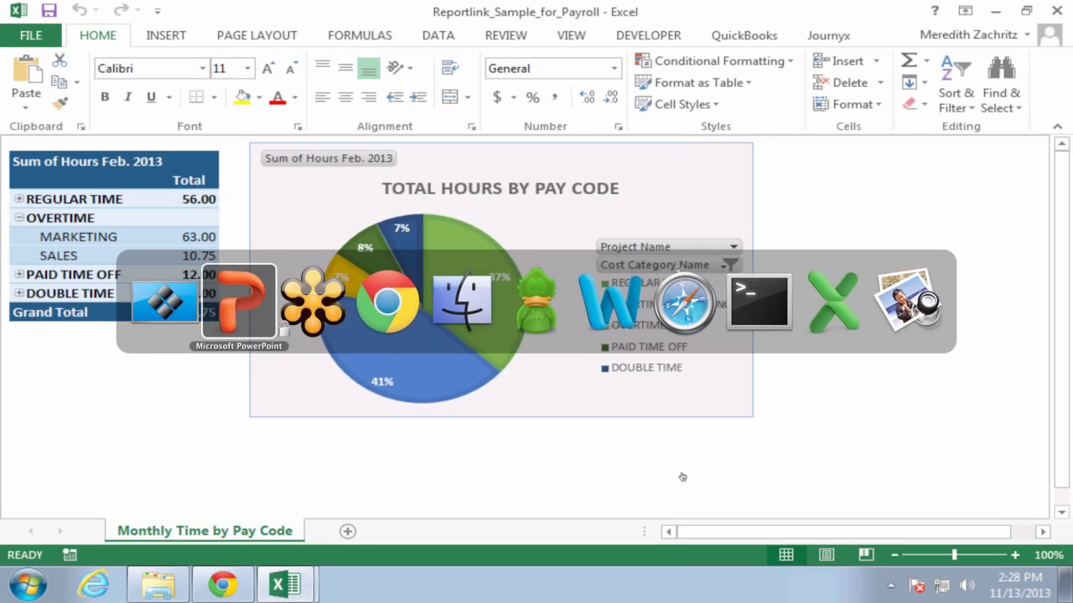
pyautogui.press('super+Tab')
pyautogui.press('super+Tab')
pyautogui.press('super+Tab')
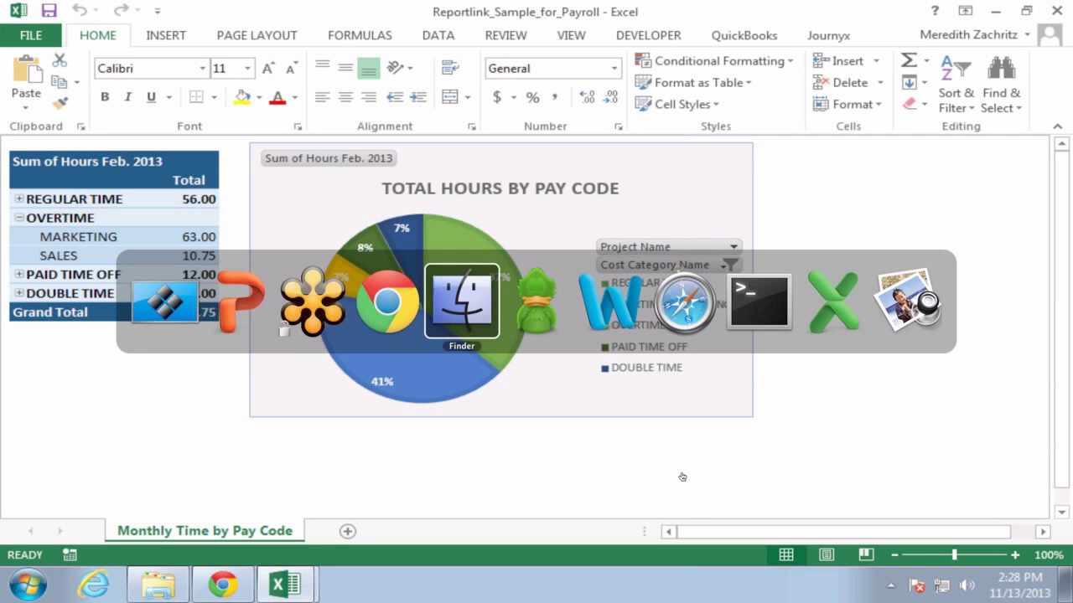
pyautogui.press('super+Tab')
pyautogui.press('super+Tab')
pyautogui.press('super+Tab')
pyautogui.press('super+Tab')
pyautogui.press('super+Tab')
pyautogui.press('super+Tab')
pyautogui.press('super+Tab')
pyautogui.press('super+Tab')
pyautogui.press('super+Tab')
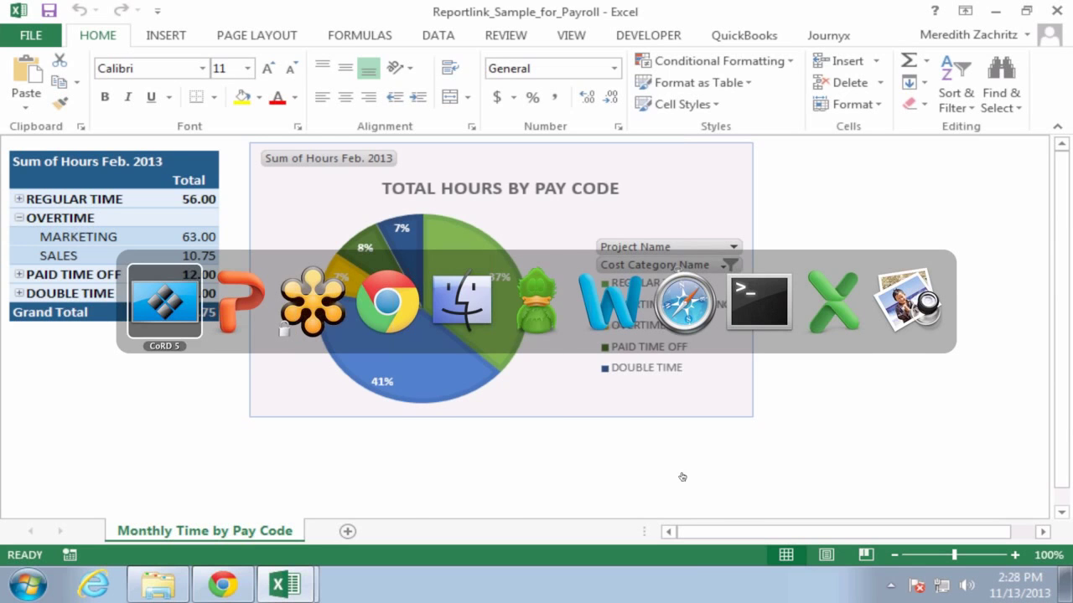